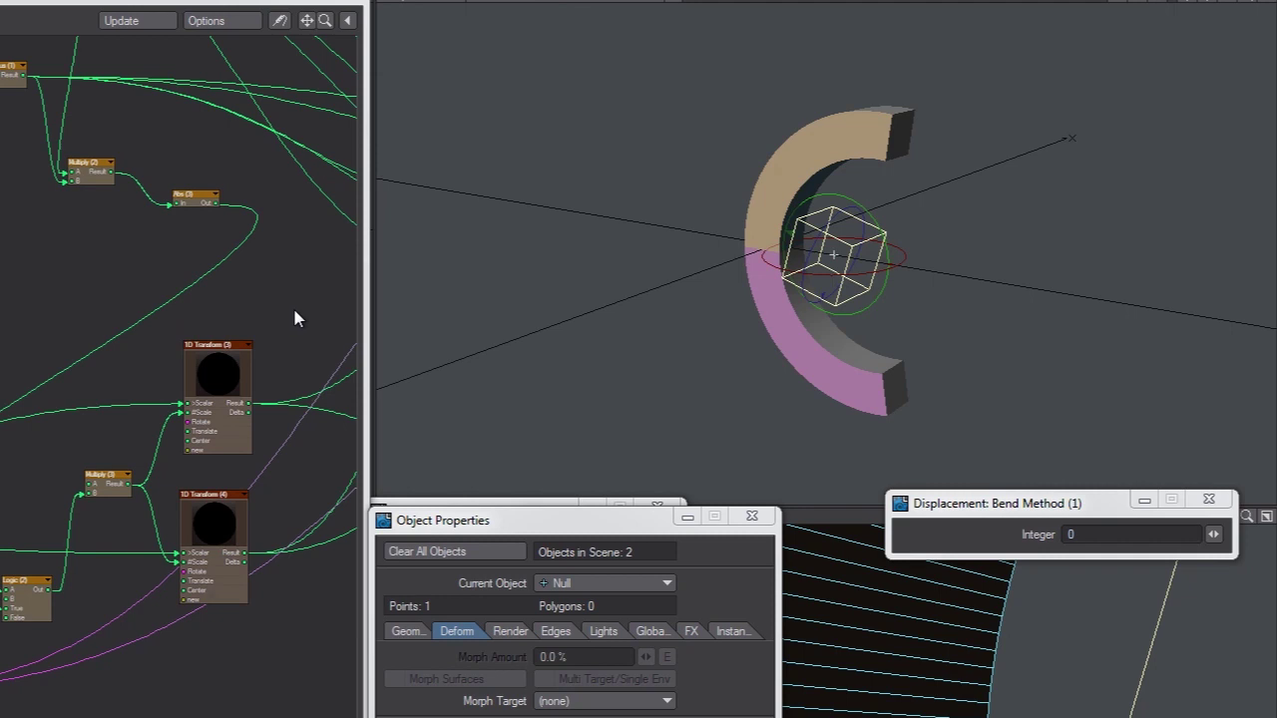
Keep the Bend Method at 0 and rotate the null until the curved bar is almost straight
{"action": "left_click", "coordinate": [1103, 535]}
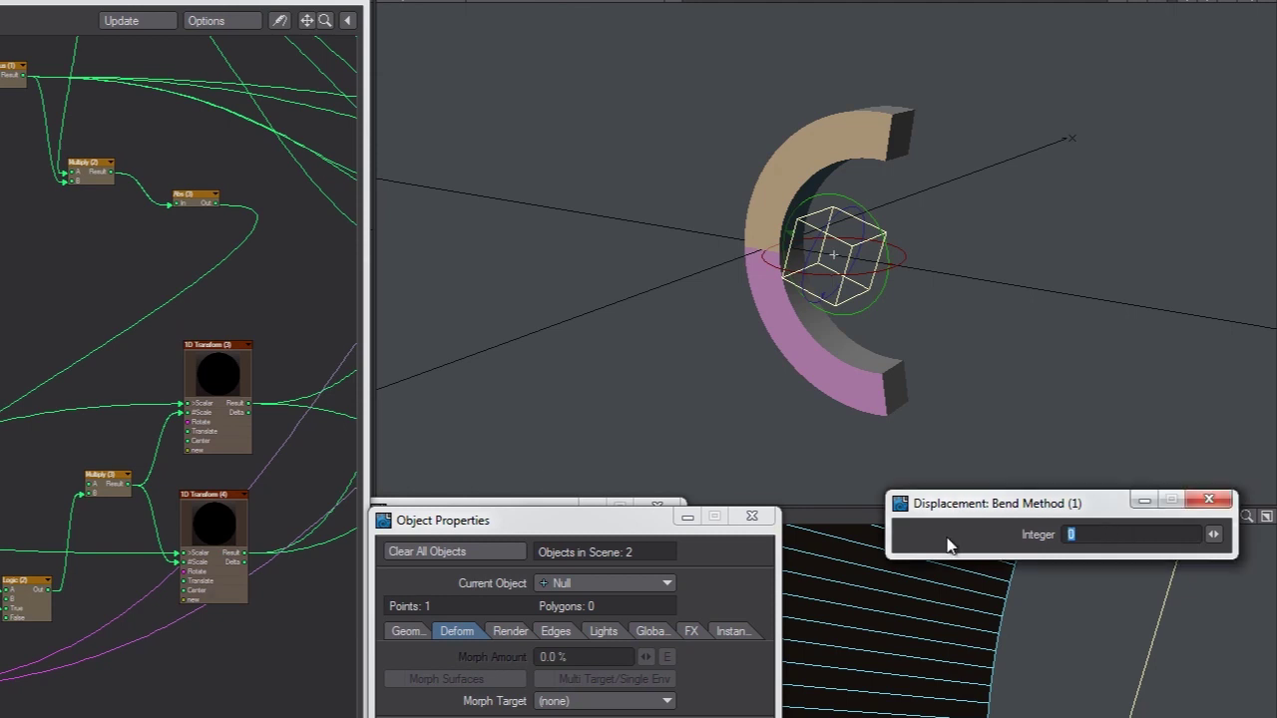
{"action": "left_click", "coordinate": [960, 1]}
{"action": "left_click_drag", "start_coordinate": [850, 198], "coordinate": [698, 202]}
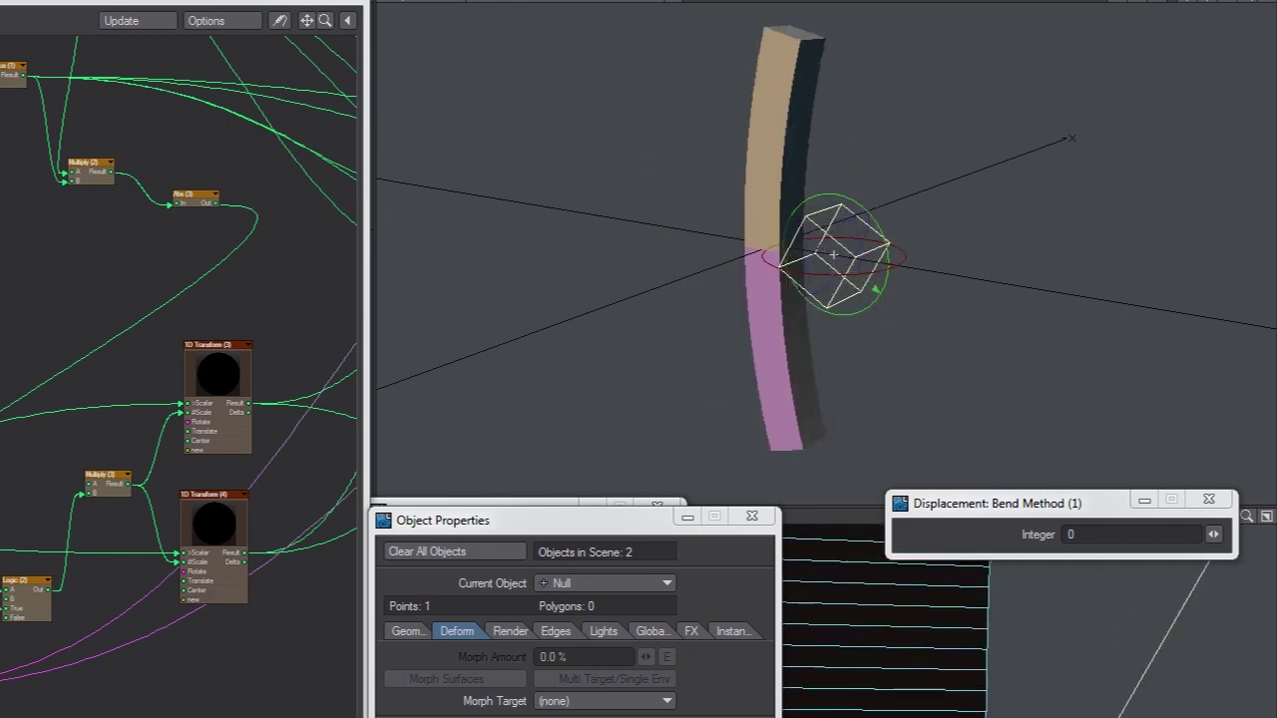
Set the Bend Method integer to 1 and after that to 2
{"action": "left_click", "coordinate": [1075, 533]}
{"action": "type", "text": "1"}
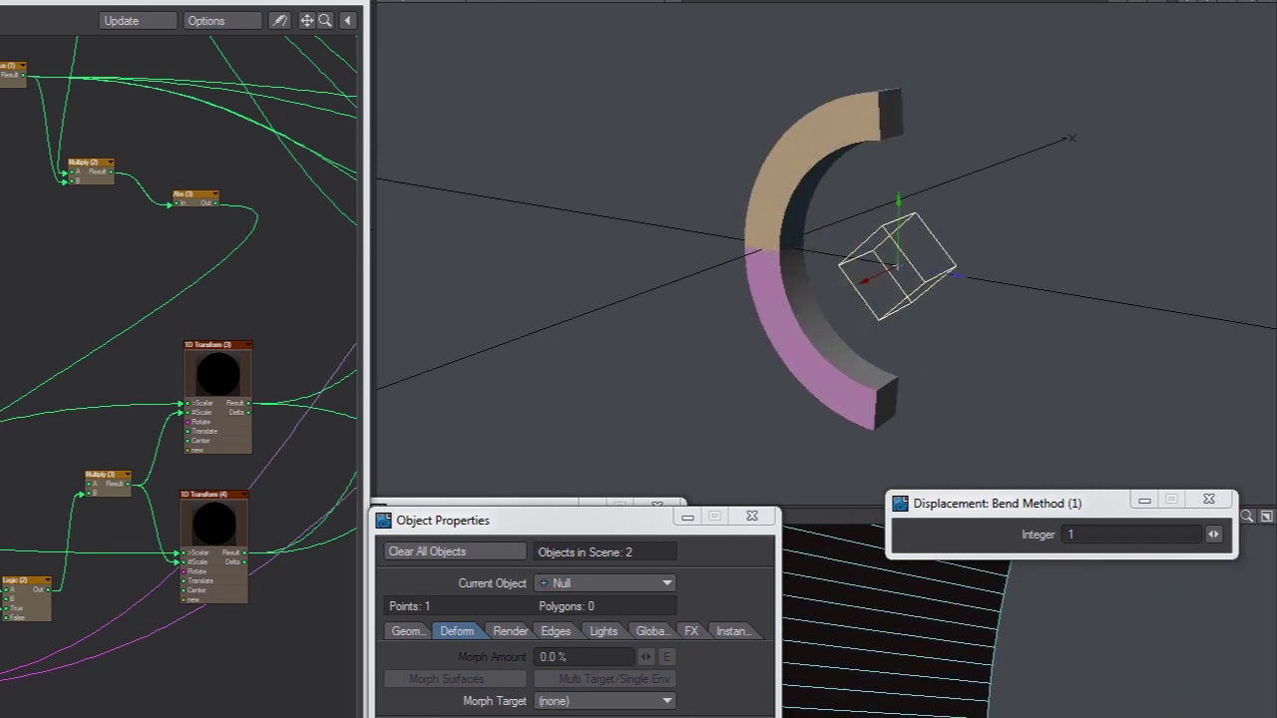
{"action": "left_click", "coordinate": [1131, 533]}
{"action": "type", "text": "2"}
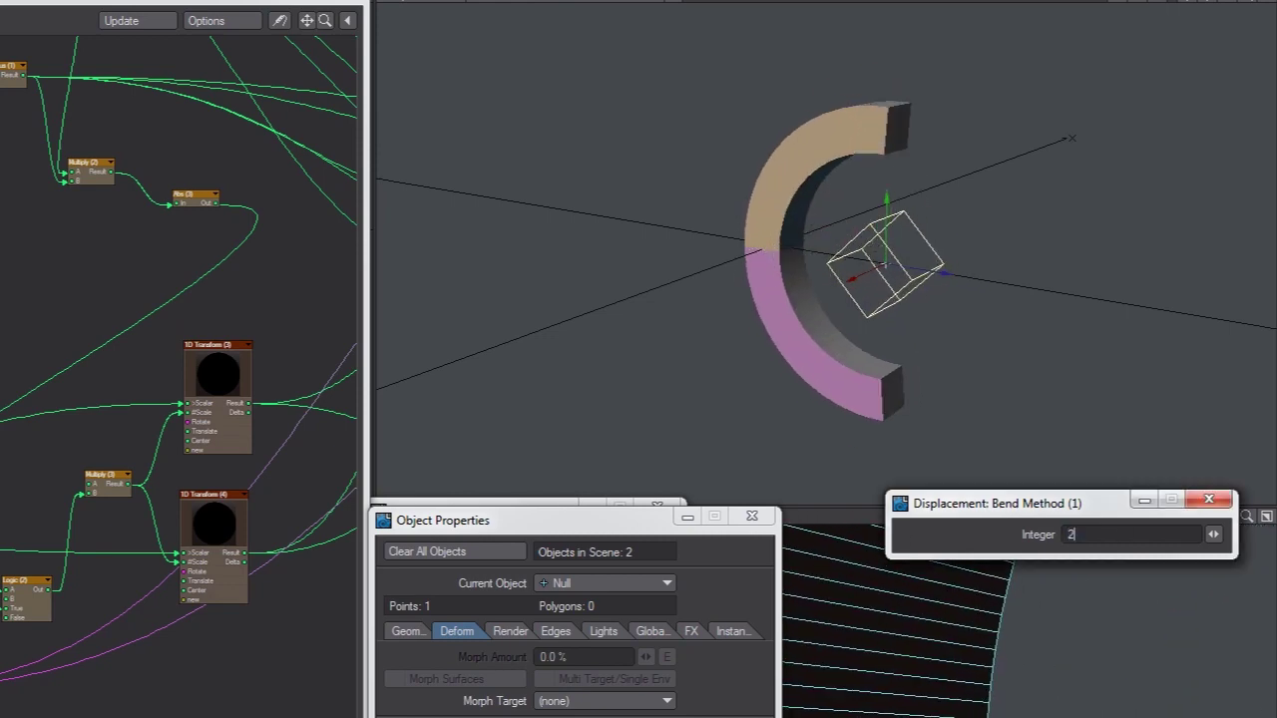
Move the null closer to the bar and rotate it in both directions to test the bend
{"action": "left_click_drag", "start_coordinate": [947, 280], "coordinate": [883, 265]}
{"action": "key", "text": "y"}
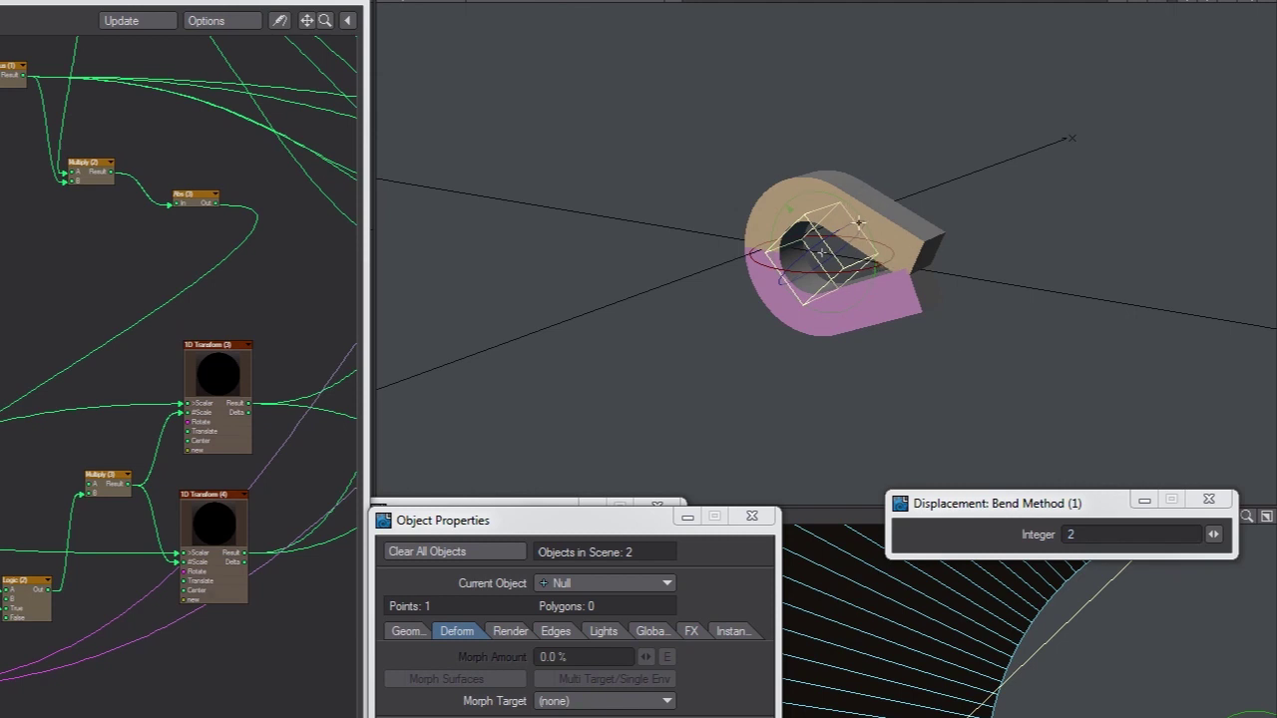
{"action": "left_click_drag", "start_coordinate": [859, 226], "coordinate": [798, 217]}
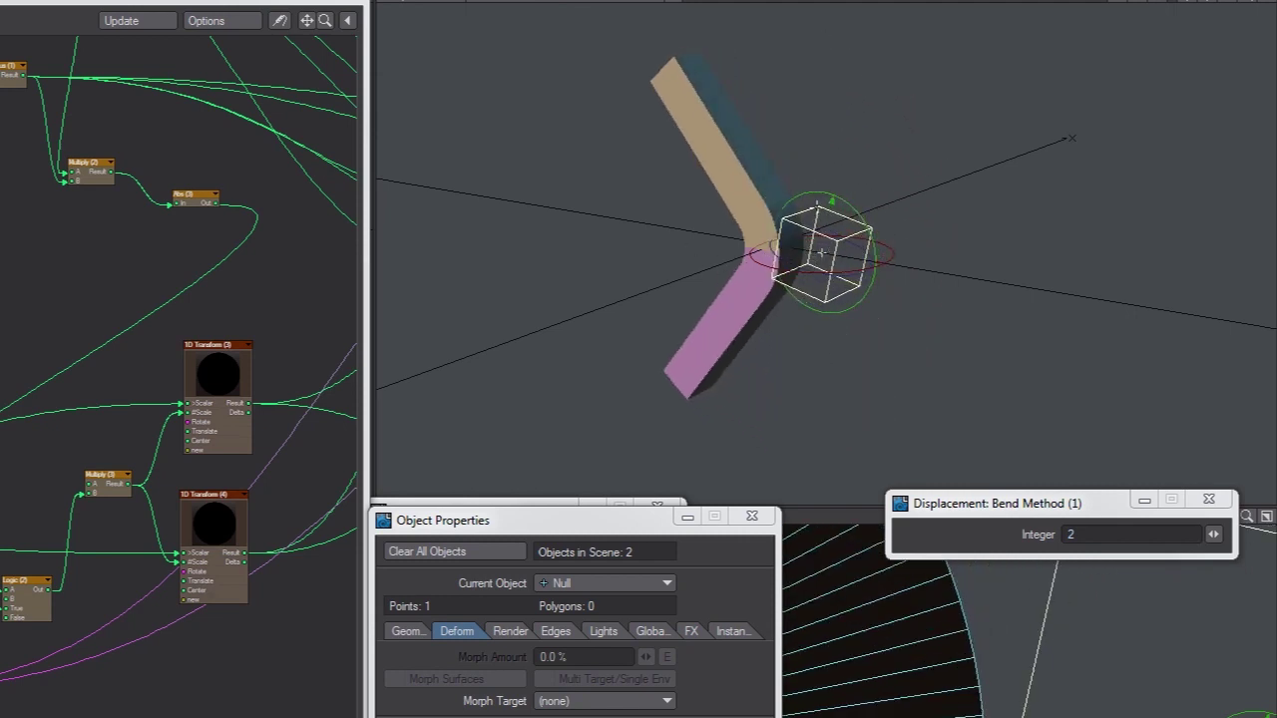
{"action": "mouse_move", "coordinate": [857, 203]}
{"action": "left_mouse_down"}
{"action": "mouse_move", "coordinate": [841, 201]}
{"action": "mouse_move", "coordinate": [850, 218]}
{"action": "left_mouse_up"}
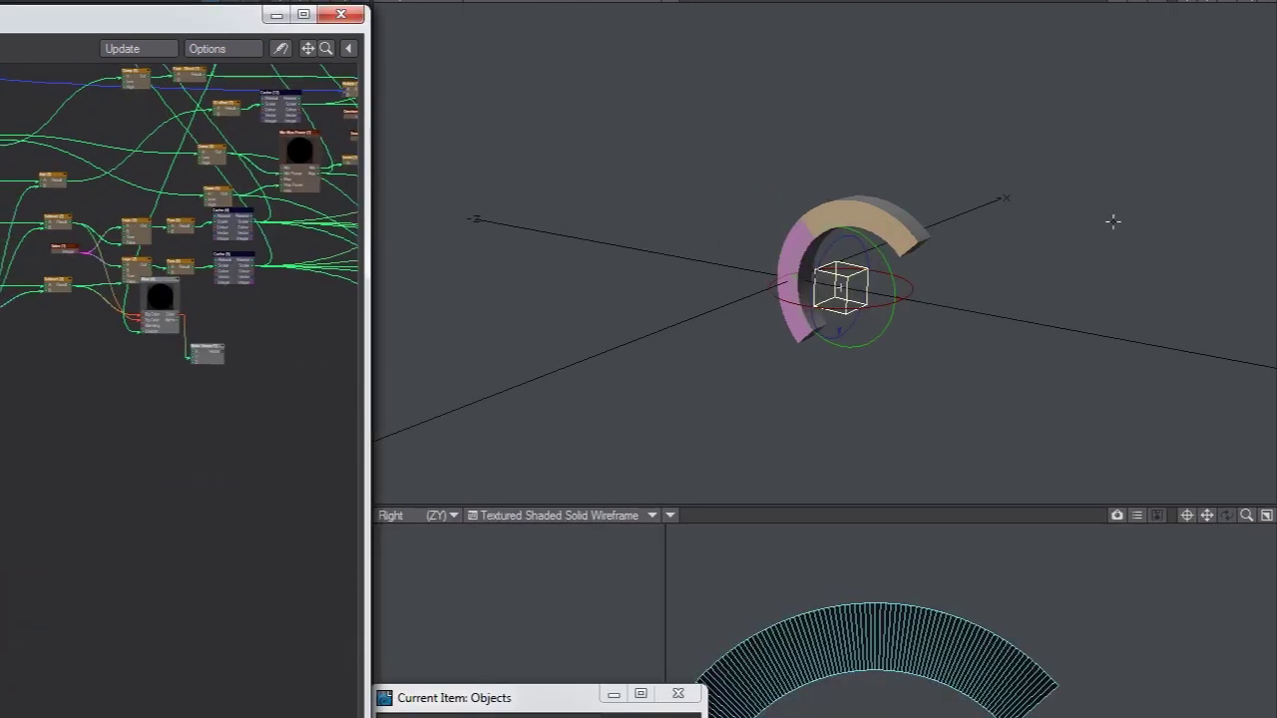
Return the null to the scene origin
{"action": "key", "text": "ctrl+z"}
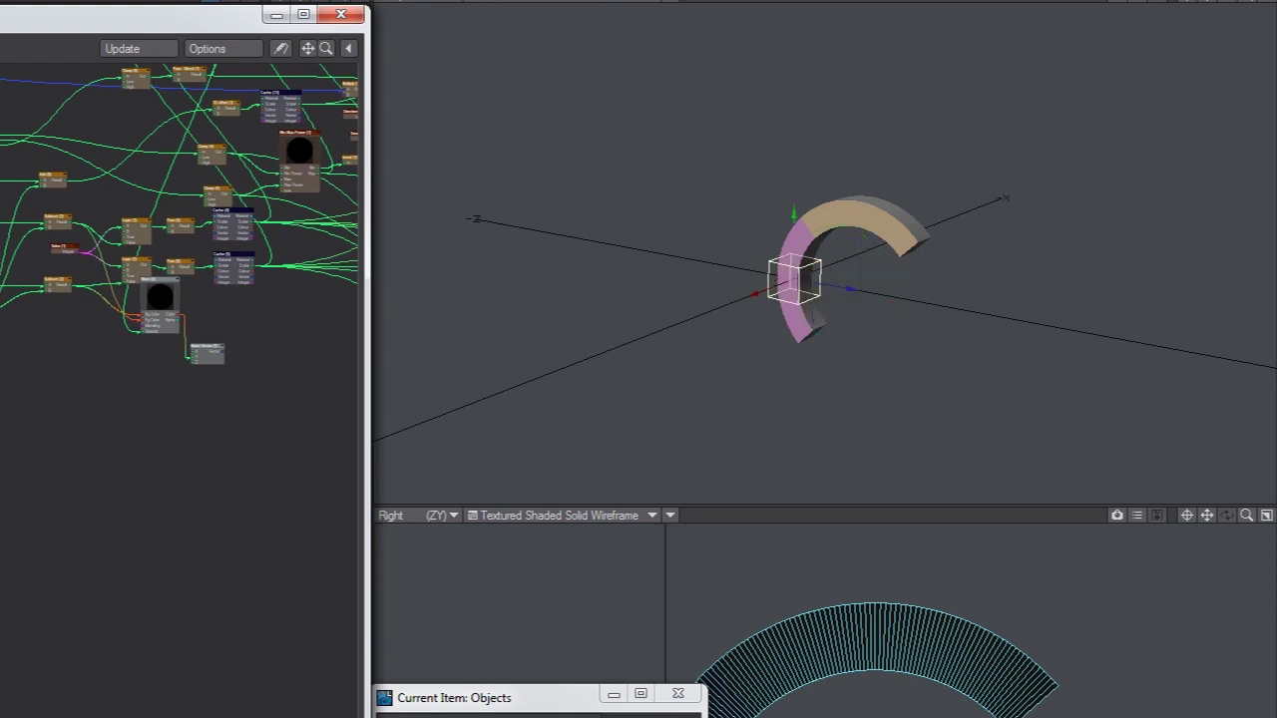
{"action": "left_click_drag", "start_coordinate": [897, 282], "coordinate": [898, 194]}
{"action": "left_click_drag", "start_coordinate": [769, 523], "coordinate": [705, 586]}
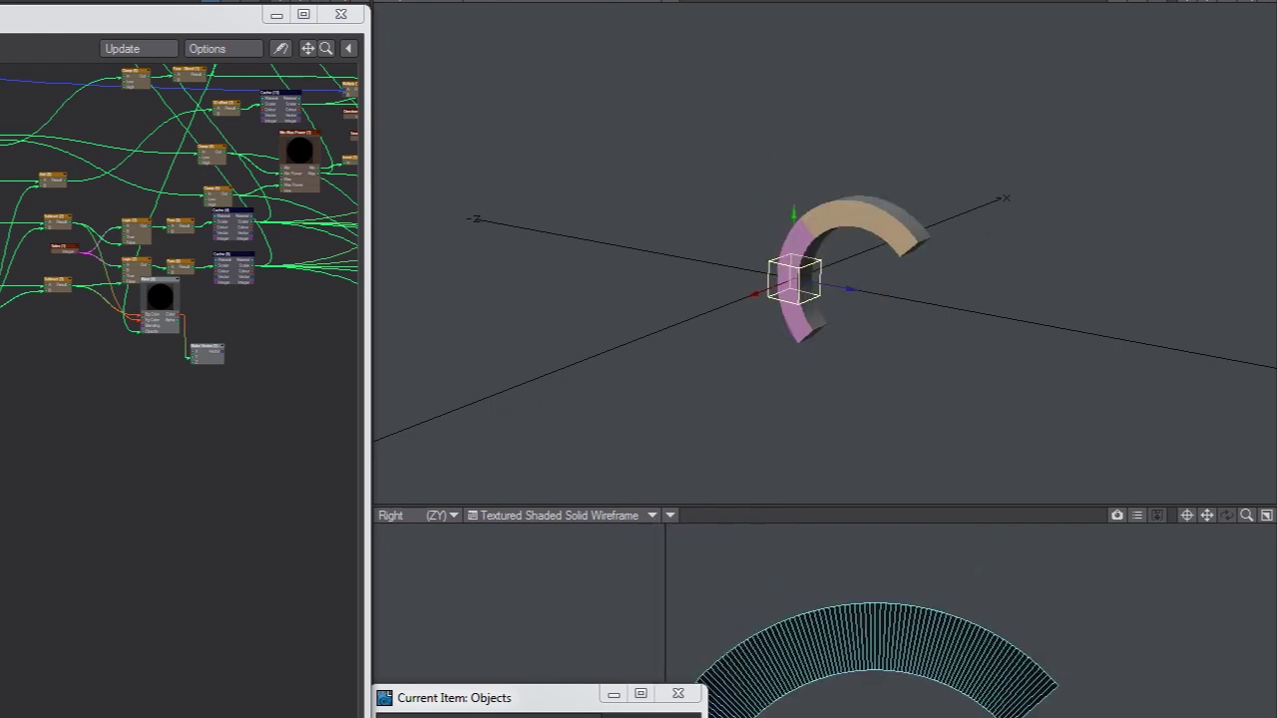
Open the Integer (2) node and try the values 1, 2 and 3 to change the bar's bend orientation
{"action": "double_click", "coordinate": [1, 320]}
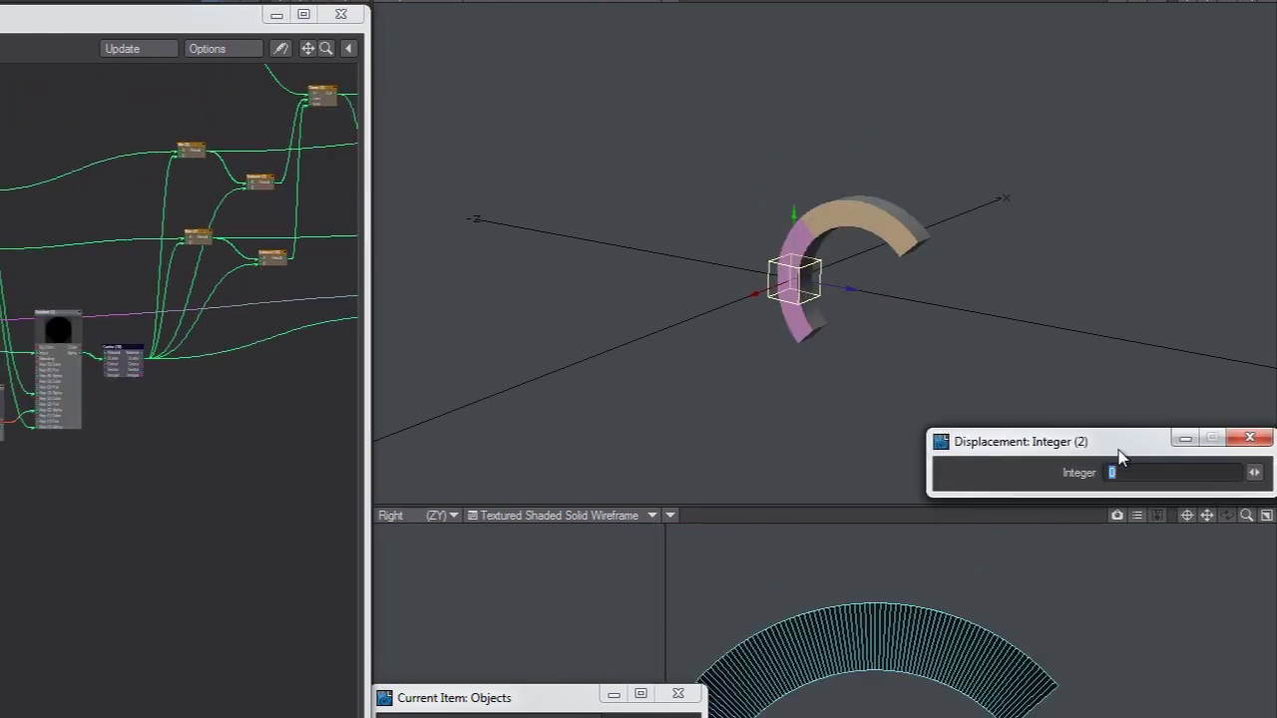
{"action": "type", "text": "1"}
{"action": "key", "text": "Return"}
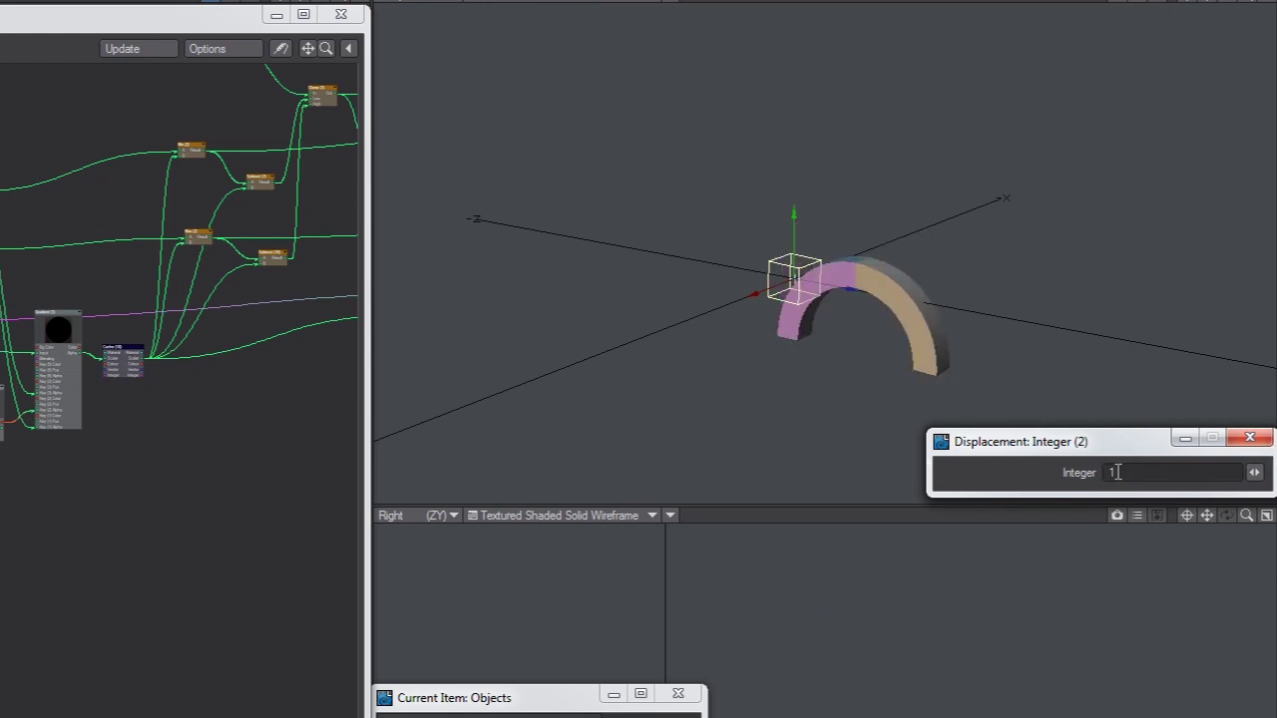
{"action": "type", "text": "2"}
{"action": "key", "text": "Return"}
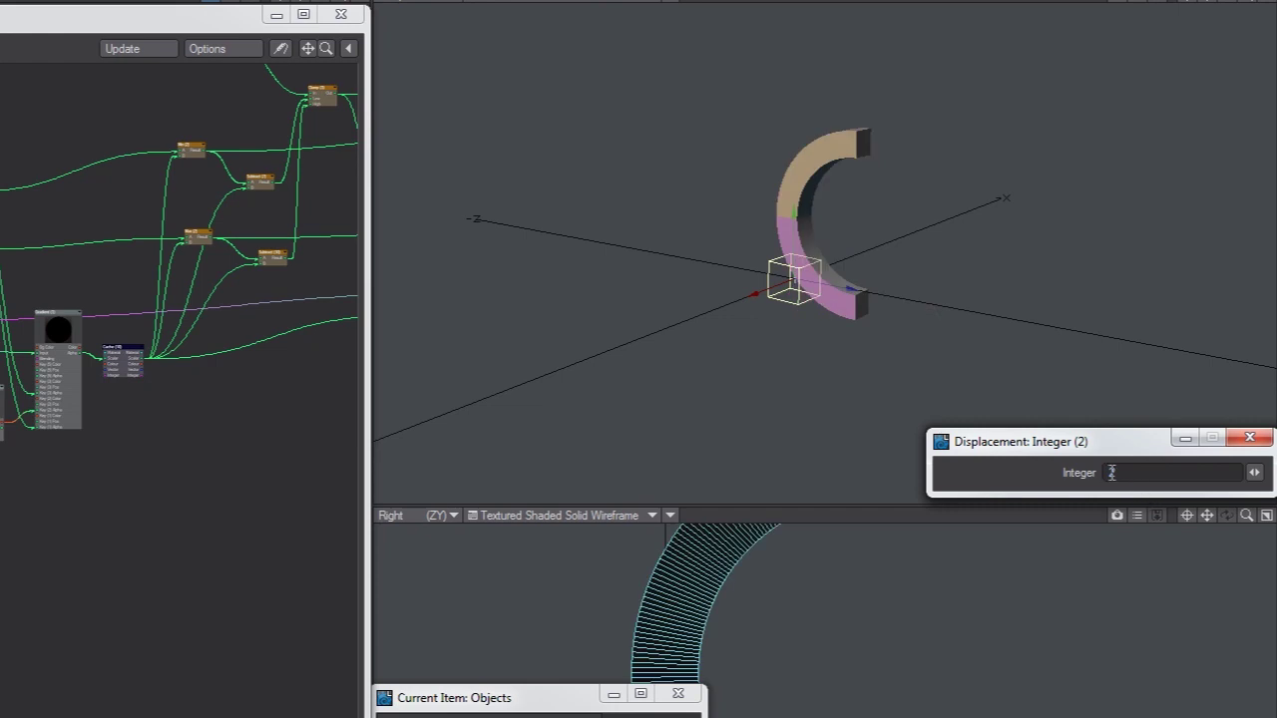
{"action": "type", "text": "3"}
{"action": "key", "text": "Return"}
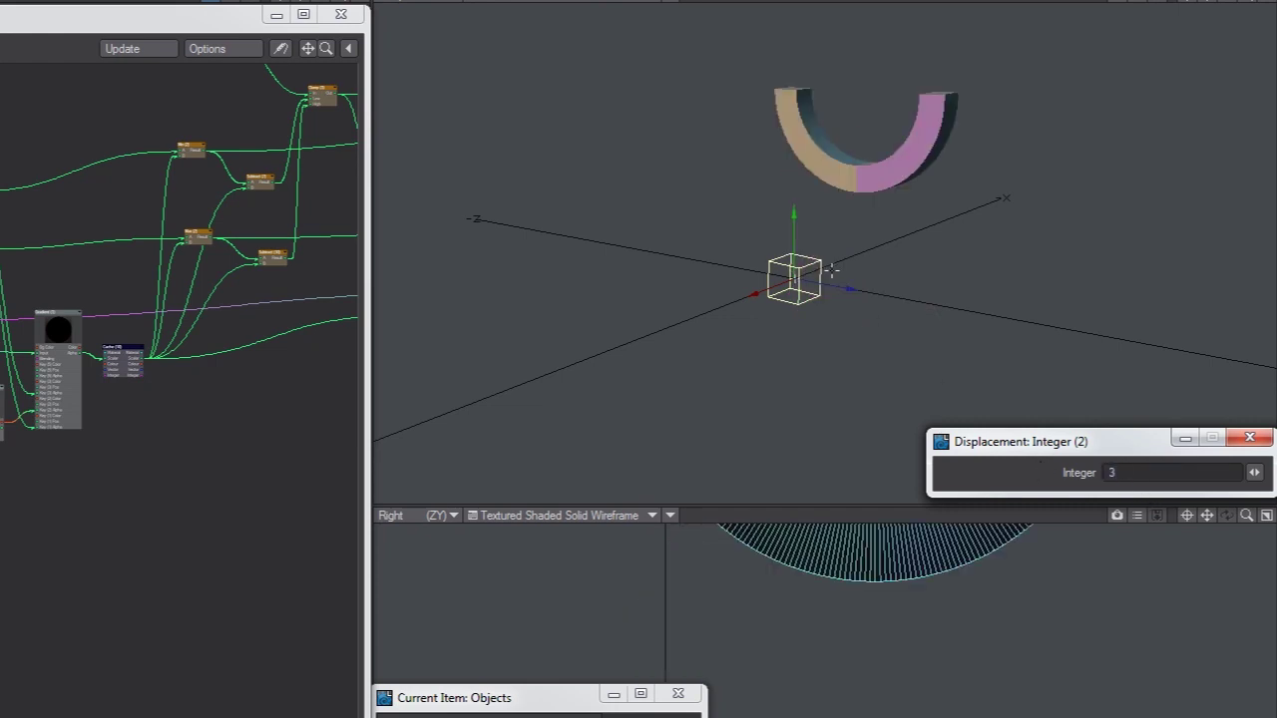
Rotate the null at the origin to change the bend on the bar's pink half
{"action": "left_click", "coordinate": [818, 223]}
{"action": "key", "text": "y"}
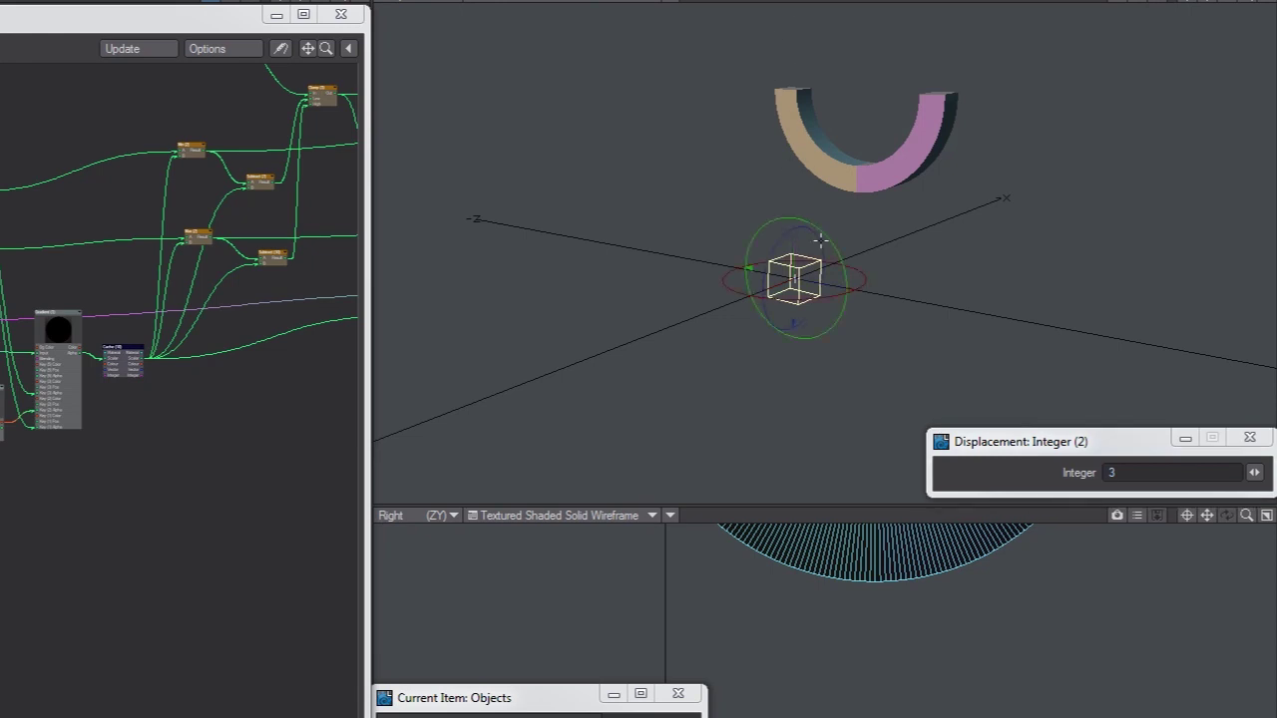
{"action": "left_click_drag", "start_coordinate": [749, 268], "coordinate": [810, 334]}
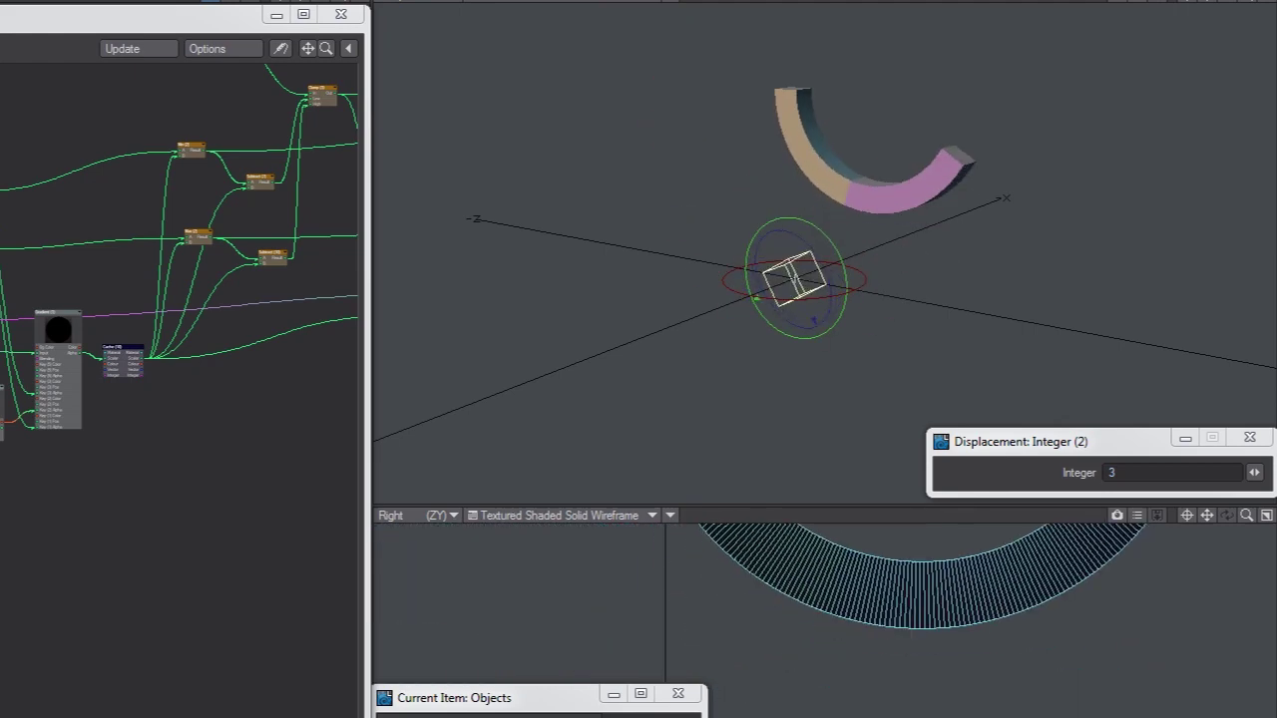
Set the Integer (2) node's value to 0
{"action": "left_click", "coordinate": [1040, 484]}
{"action": "type", "text": "0"}
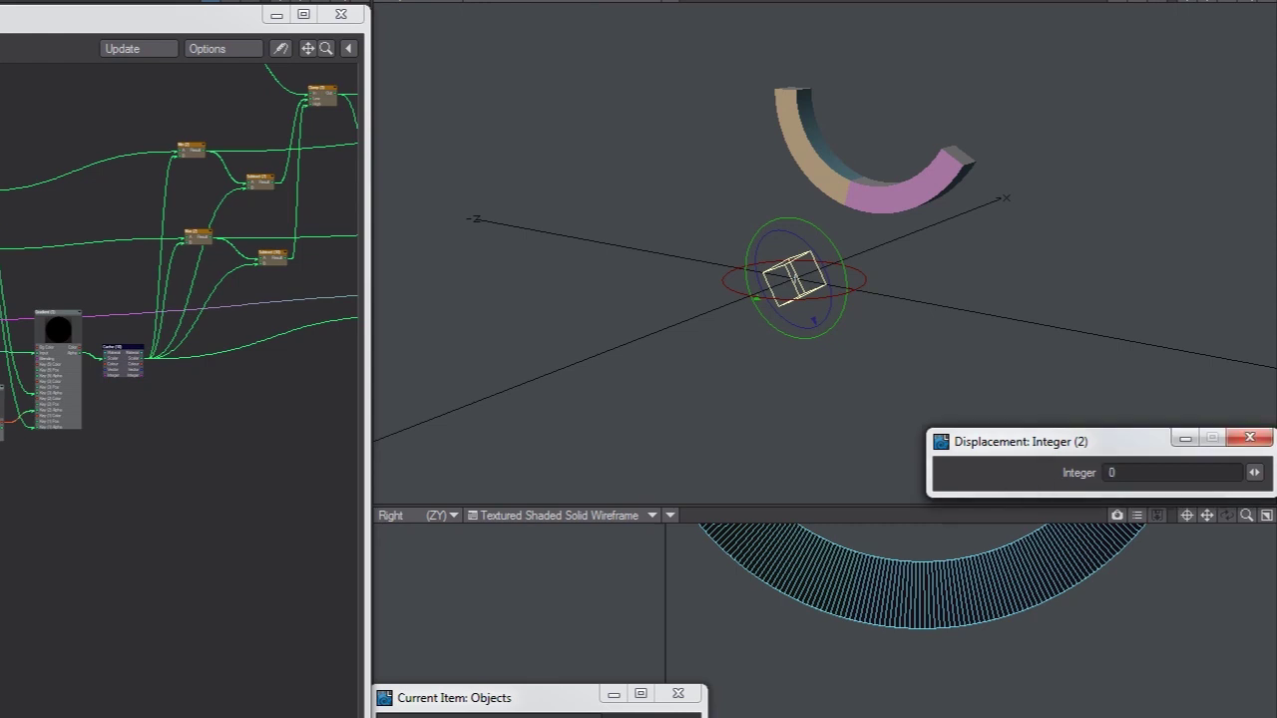
{"action": "key", "text": "Return"}
Open the Sides (1) node and set its integer to 0
{"action": "left_click", "coordinate": [175, 612]}
{"action": "left_click_drag", "start_coordinate": [149, 300], "coordinate": [70, 214], "text": "alt"}
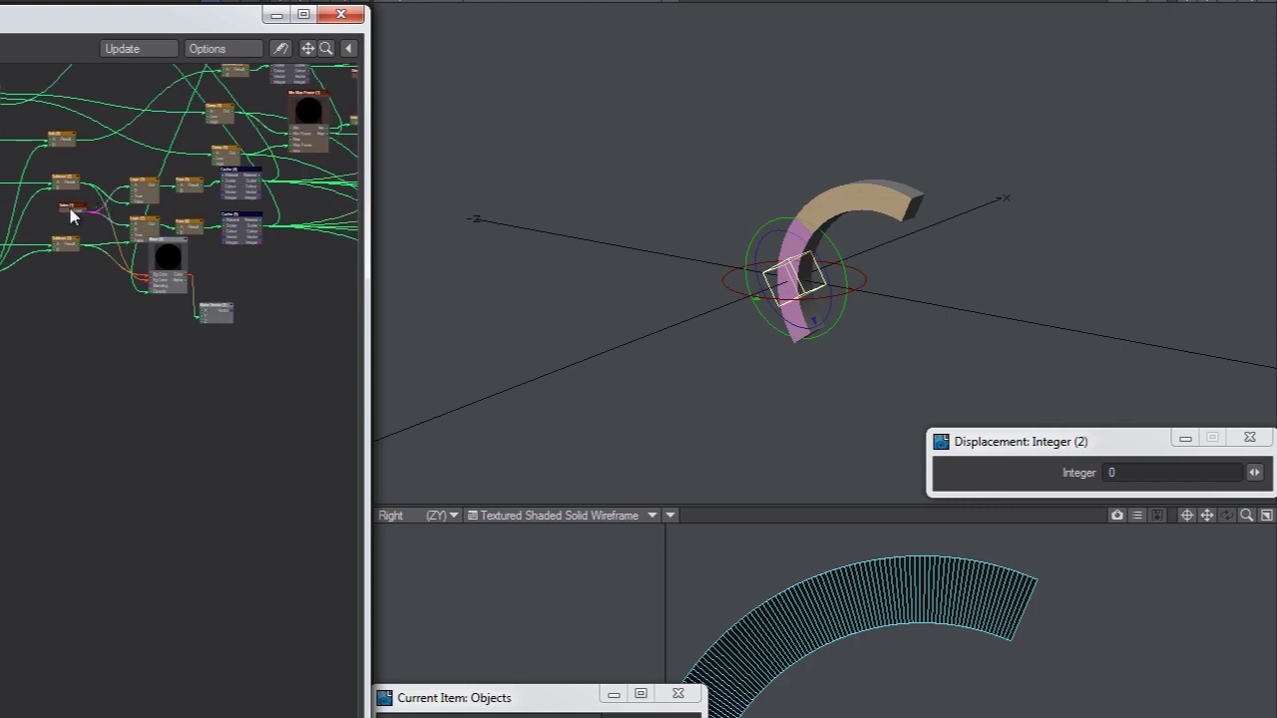
{"action": "left_click", "coordinate": [70, 212]}
{"action": "left_click_drag", "start_coordinate": [1124, 470], "coordinate": [998, 468]}
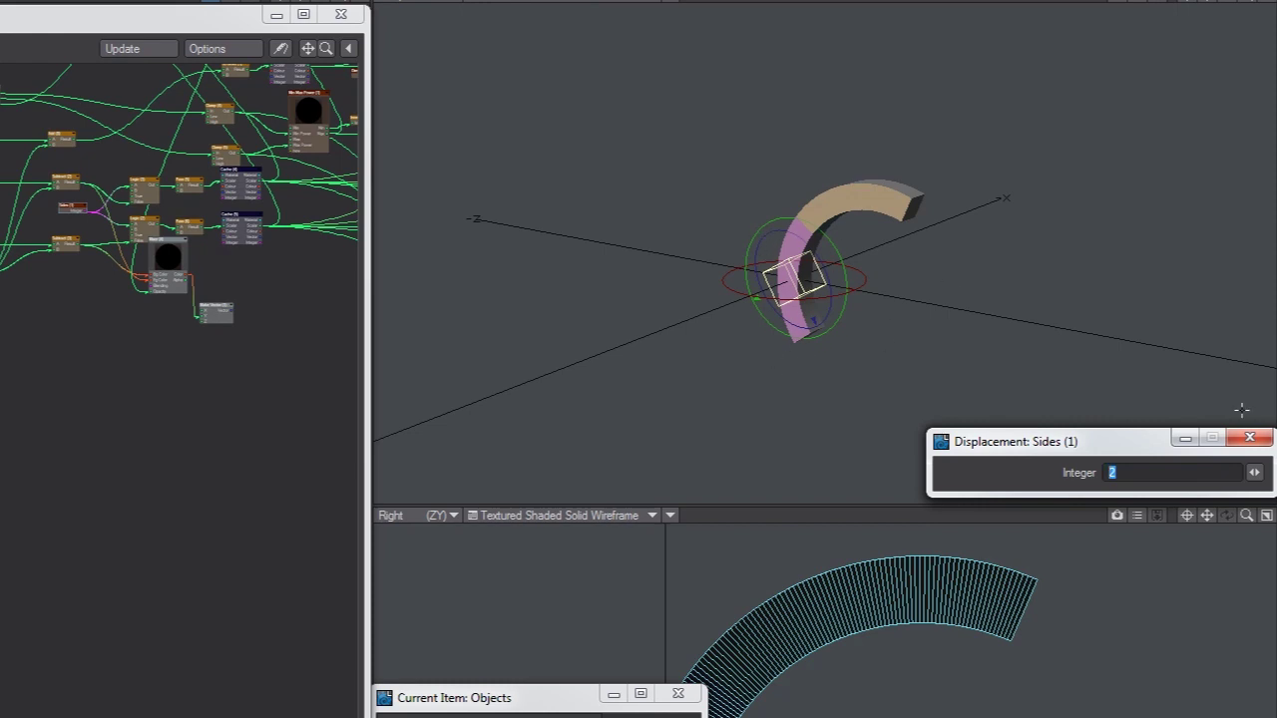
{"action": "type", "text": "0"}
{"action": "key", "text": "Return"}
Rotate and move the null around the origin to test the one-sided bend of the bar's upper part
{"action": "mouse_move", "coordinate": [817, 327]}
{"action": "left_mouse_down", "text": "alt"}
{"action": "mouse_move", "coordinate": [928, 279]}
{"action": "mouse_move", "coordinate": [806, 322]}
{"action": "left_mouse_up", "text": "alt"}
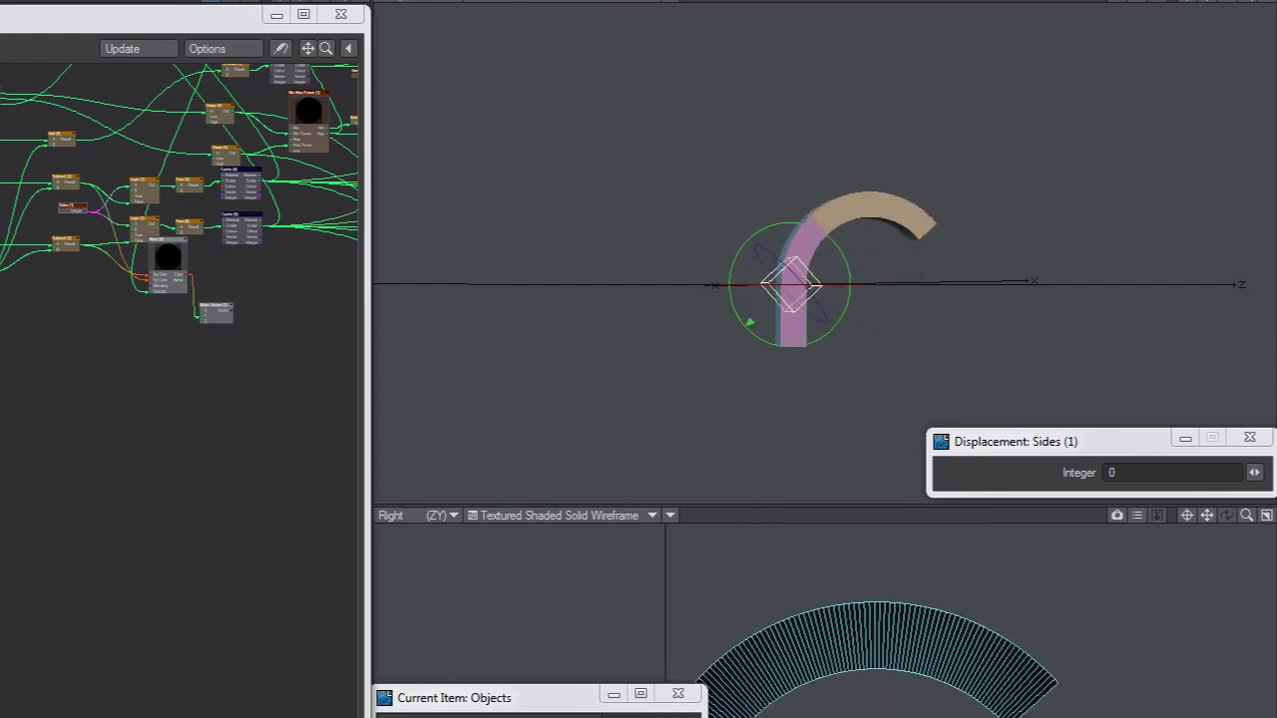
{"action": "left_click_drag", "start_coordinate": [706, 323], "coordinate": [810, 297], "text": "alt"}
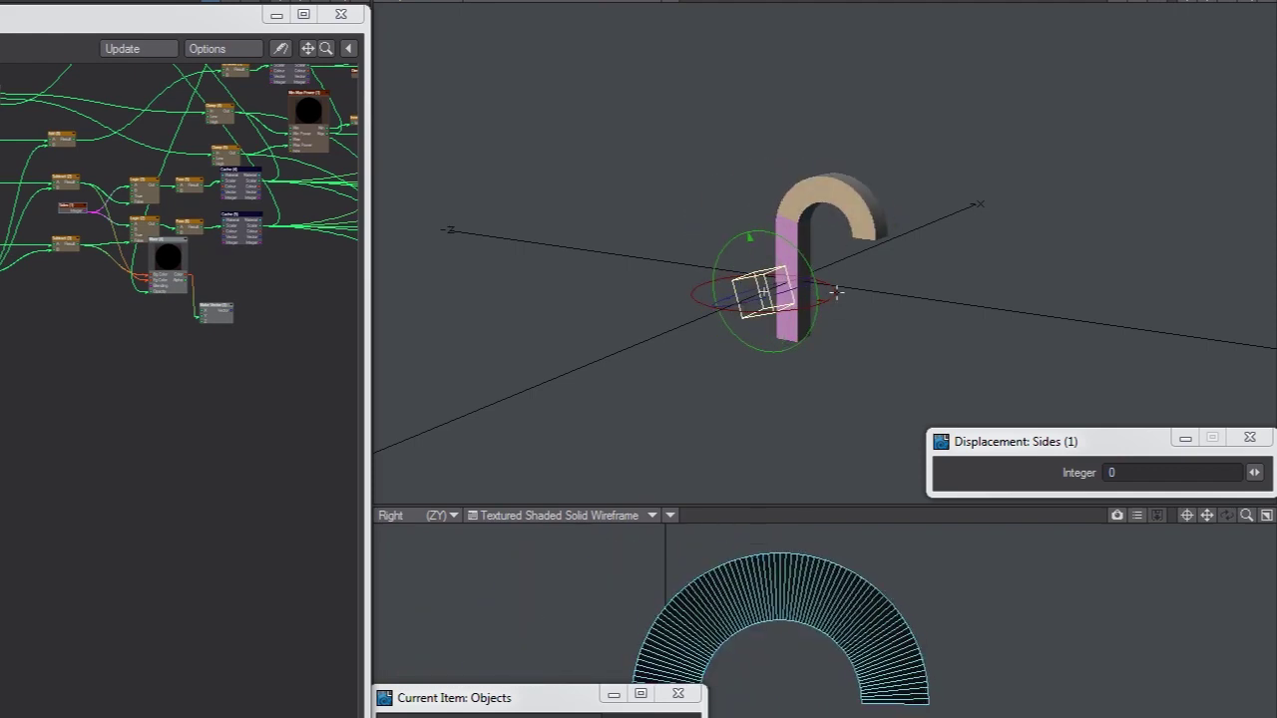
{"action": "key", "text": "t"}
{"action": "key", "text": "space"}
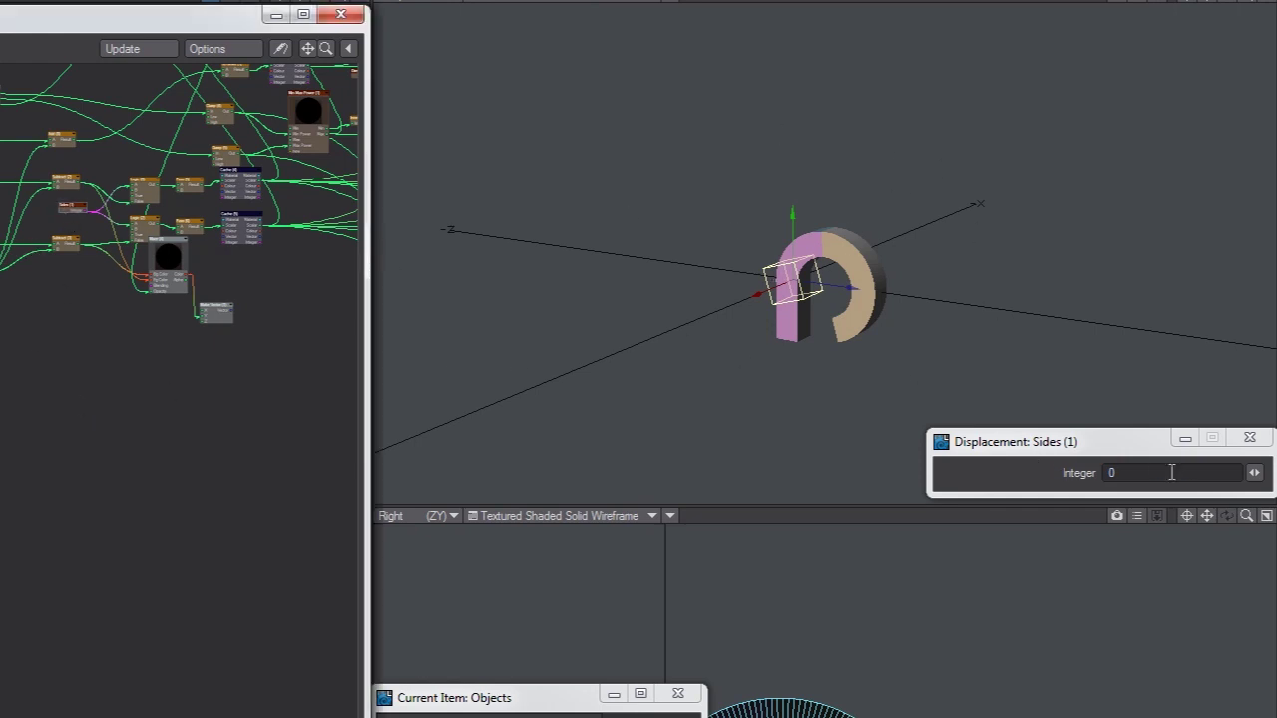
Set the Sides integer to 1 and rotate the null to test the bend of the bar's lower end
{"action": "left_click", "coordinate": [1105, 472]}
{"action": "type", "text": "1"}
{"action": "key", "text": "Return"}
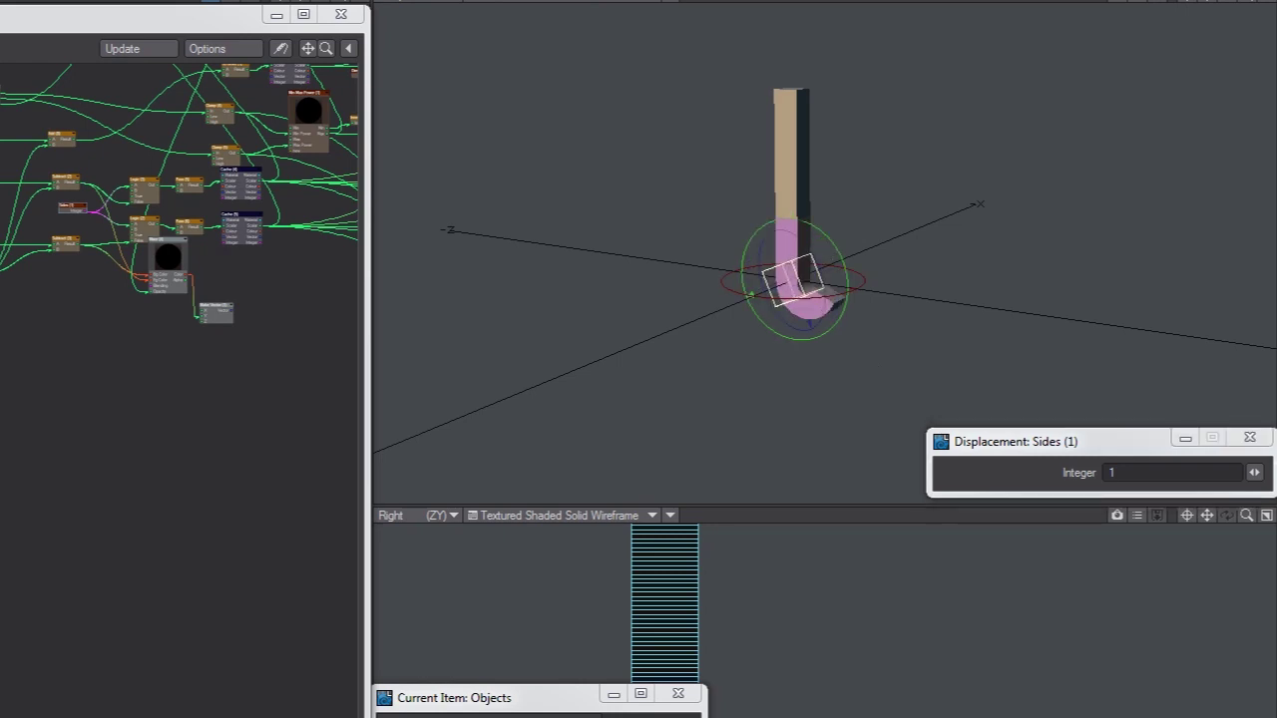
{"action": "left_click_drag", "start_coordinate": [842, 274], "coordinate": [755, 303]}
Open the Bend Method (1) node and set its integer to 1
{"action": "left_click_drag", "start_coordinate": [48, 593], "coordinate": [2, 636], "text": "alt"}
{"action": "left_click_drag", "start_coordinate": [249, 576], "coordinate": [134, 575], "text": "alt"}
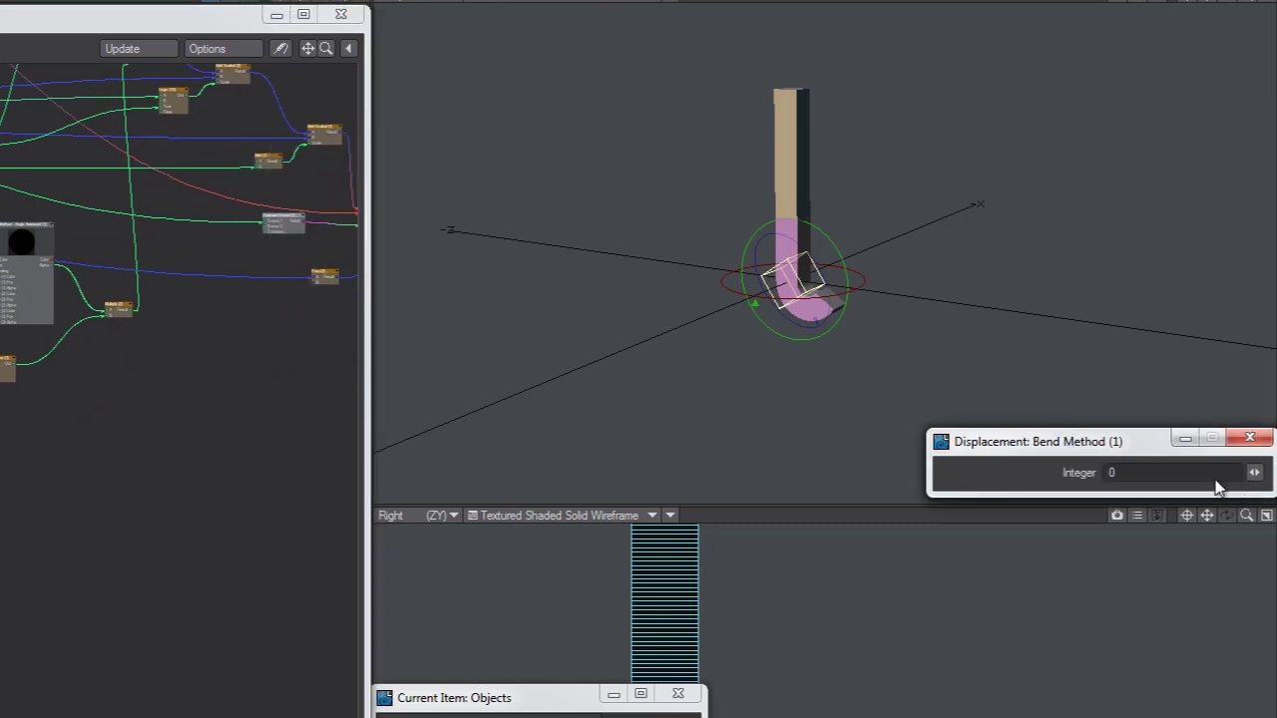
{"action": "left_click_drag", "start_coordinate": [1148, 472], "coordinate": [1048, 467]}
{"action": "type", "text": "1"}
{"action": "key", "text": "Return"}
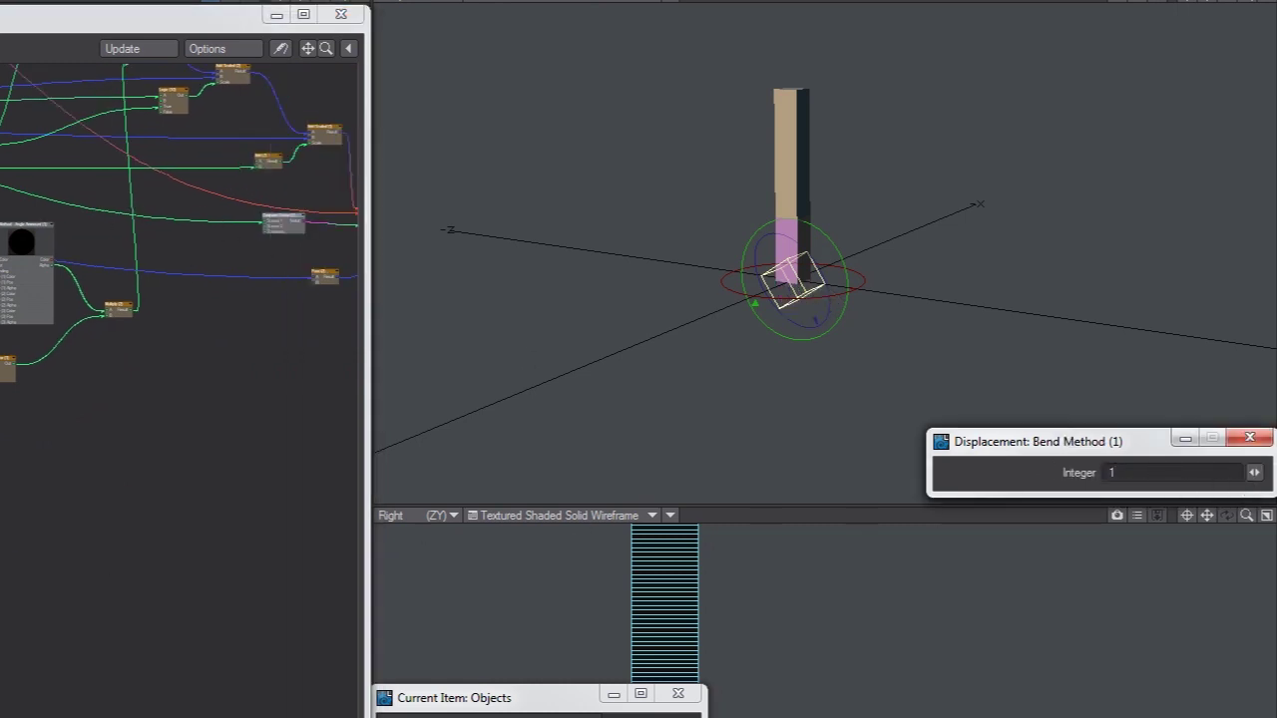
Reopen the Sides (1) node and set its integer to 2
{"action": "left_click_drag", "start_coordinate": [60, 619], "coordinate": [506, 621], "text": "alt"}
{"action": "left_click_drag", "start_coordinate": [4, 621], "coordinate": [328, 623], "text": "alt"}
{"action": "left_click", "coordinate": [1145, 475]}
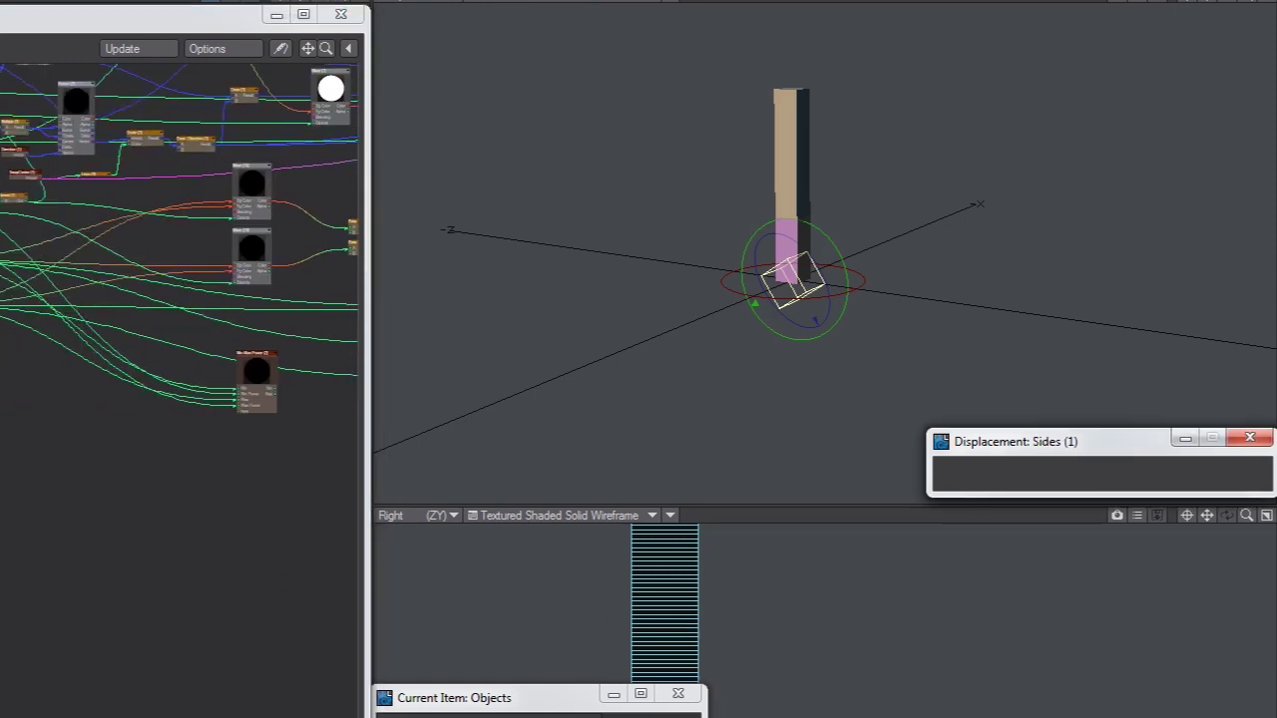
{"action": "left_click_drag", "start_coordinate": [1124, 473], "coordinate": [828, 451]}
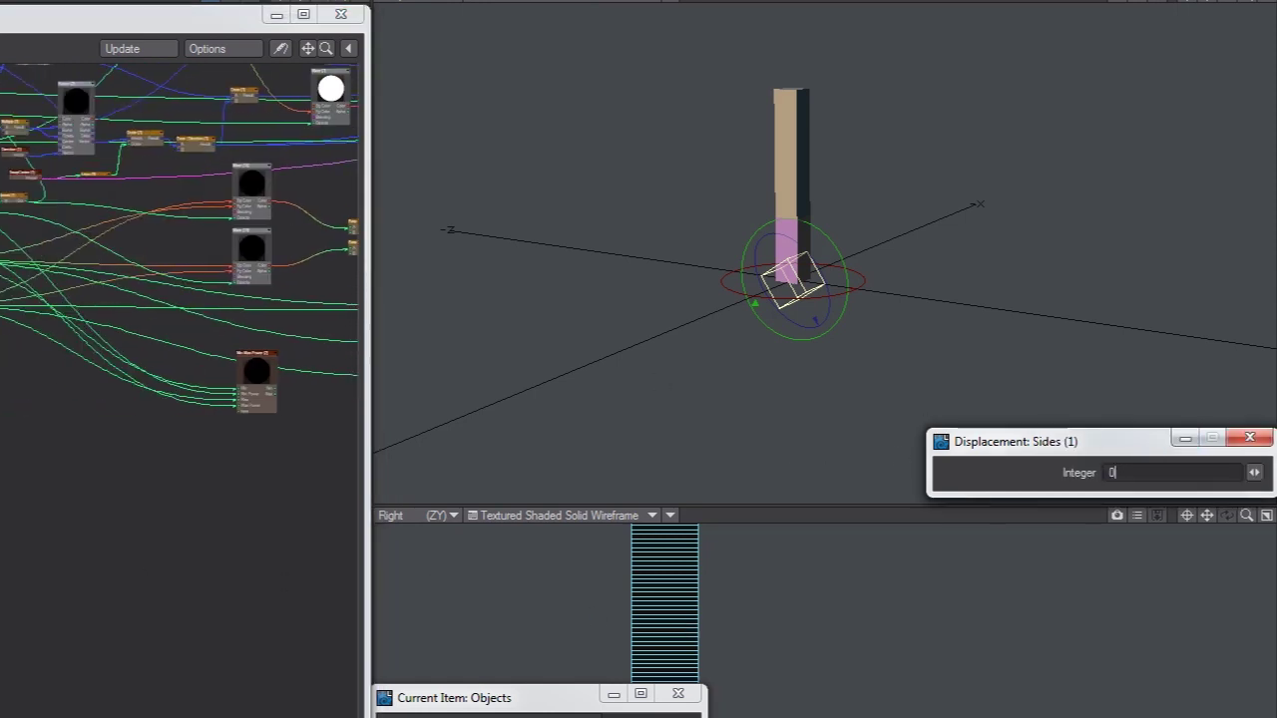
{"action": "type", "text": "2"}
{"action": "key", "text": "Return"}
Move the null away from the origin along the Z axis to bend the bar into an arc
{"action": "left_click_drag", "start_coordinate": [250, 439], "coordinate": [2, 424], "text": "alt"}
{"action": "left_click_drag", "start_coordinate": [253, 479], "coordinate": [69, 496], "text": "alt"}
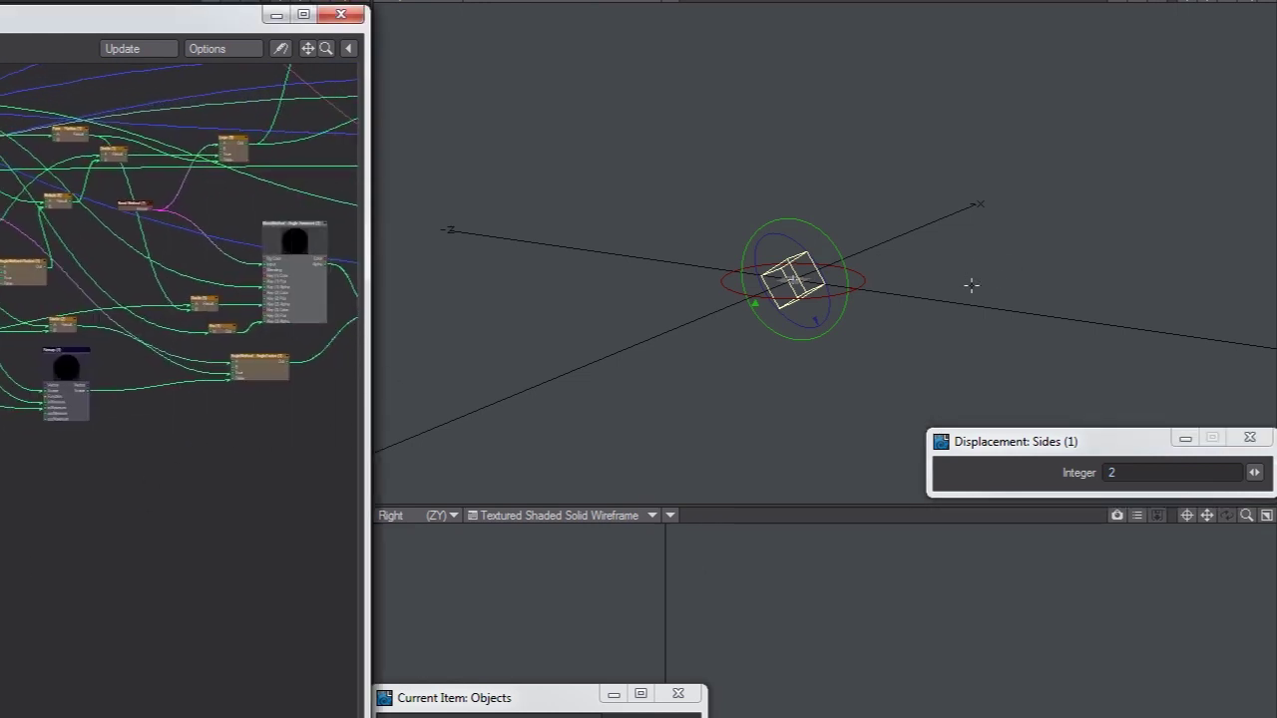
{"action": "key", "text": "t"}
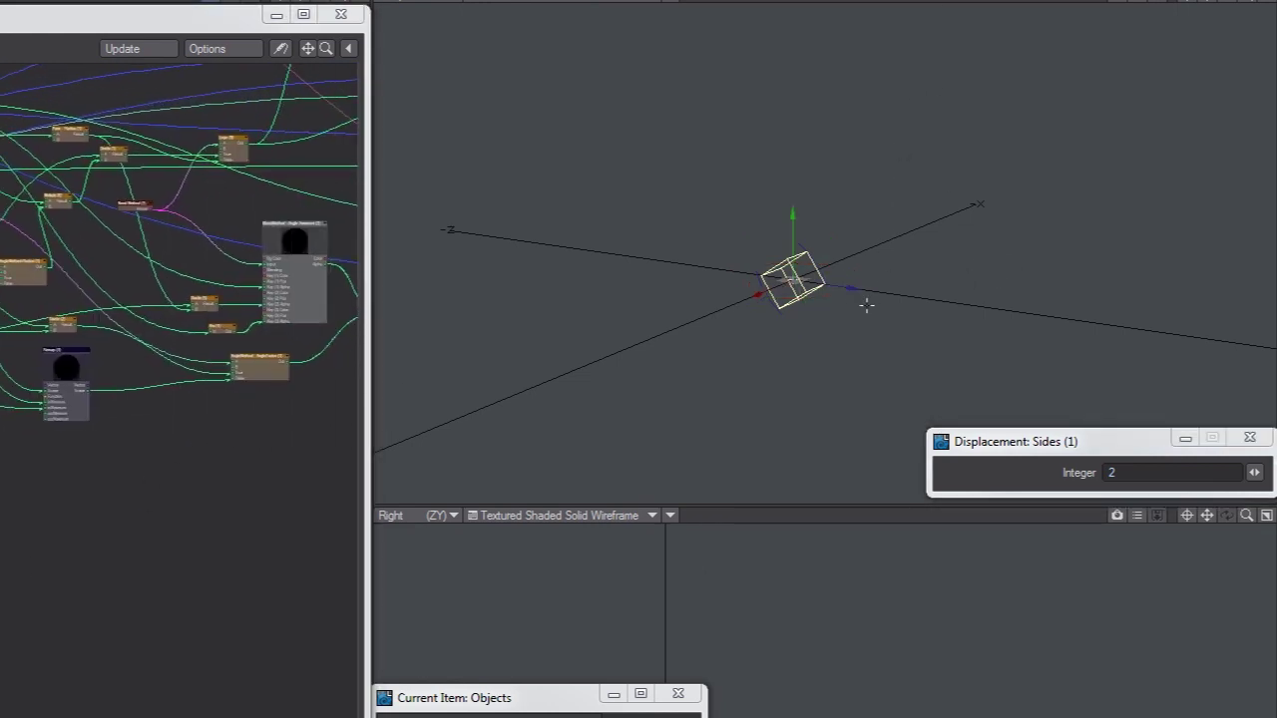
{"action": "left_click_drag", "start_coordinate": [794, 281], "coordinate": [855, 287]}
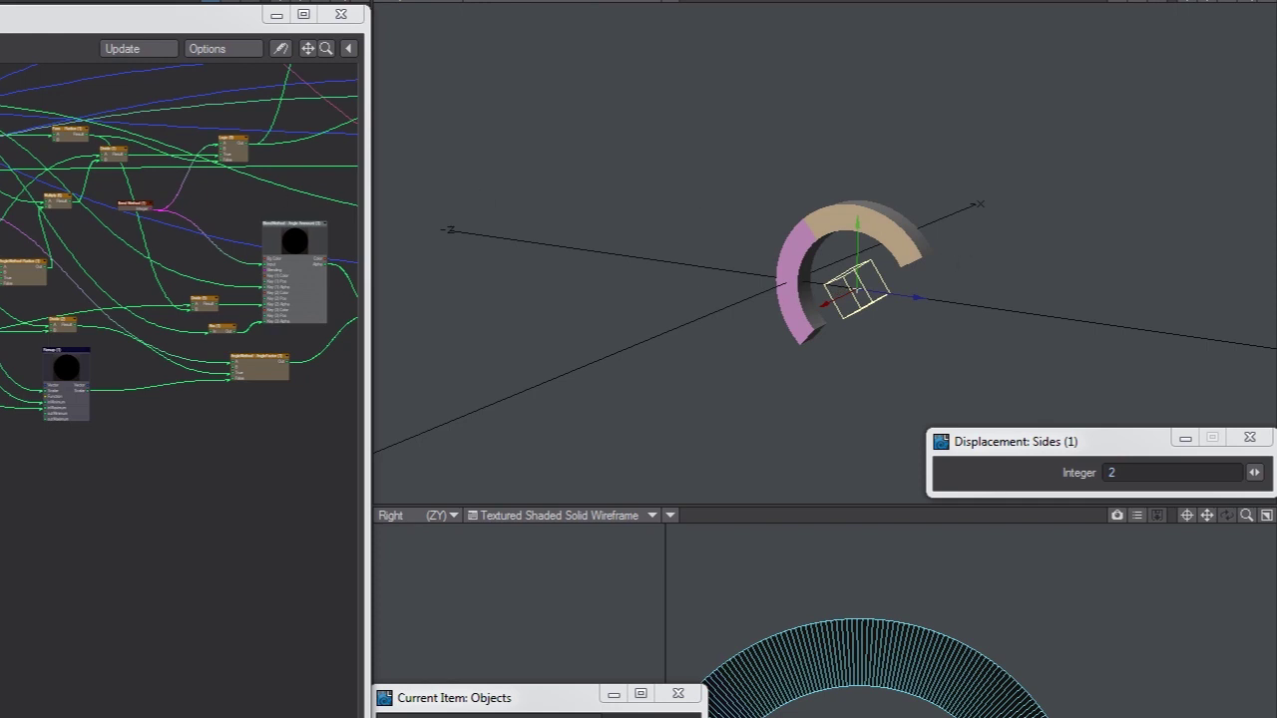
Open the SwapCenter (1) node, set its integer to 1 to flip the bend, and restore it to 0
{"action": "left_click_drag", "start_coordinate": [196, 510], "coordinate": [269, 511], "text": "alt"}
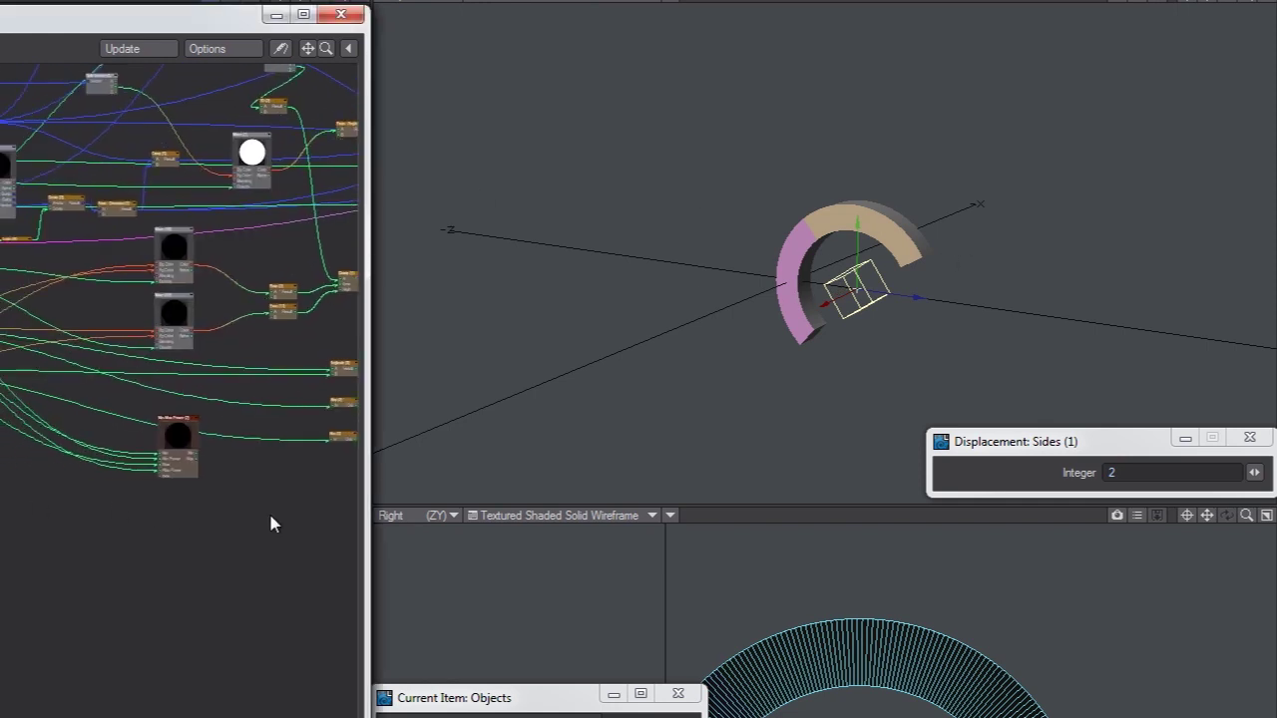
{"action": "left_click", "coordinate": [1112, 472]}
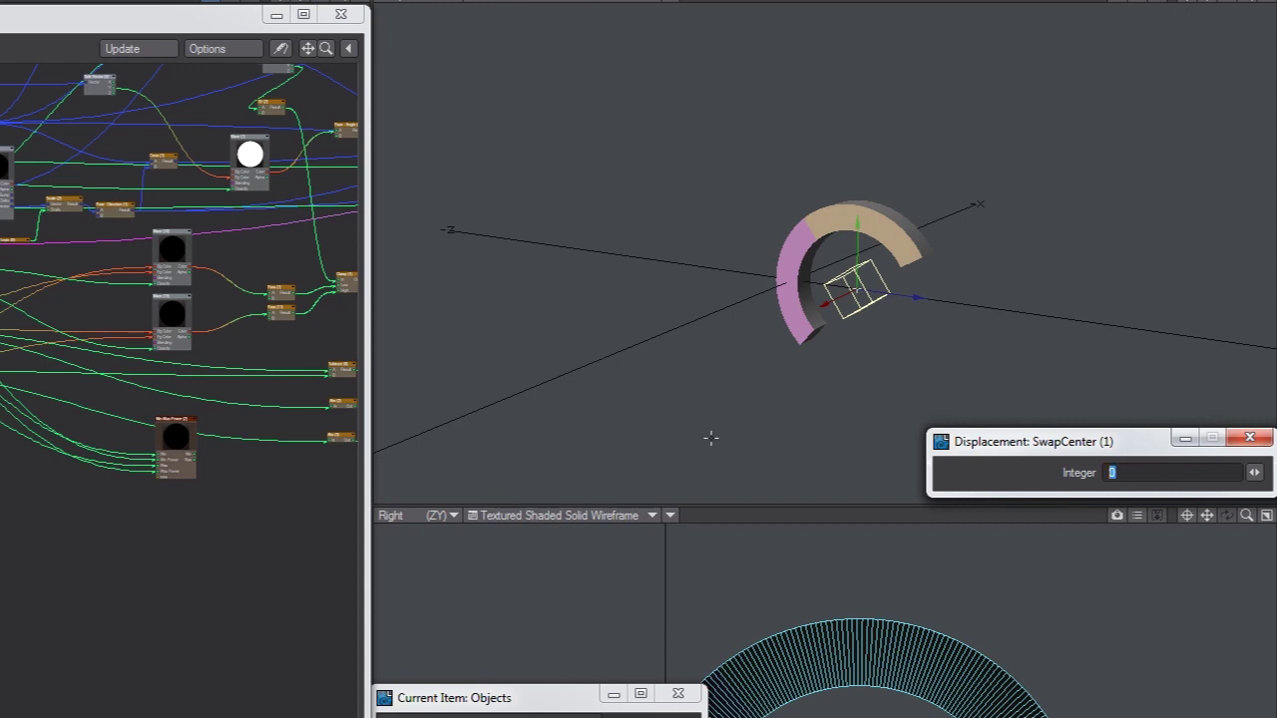
{"action": "key", "text": "Return"}
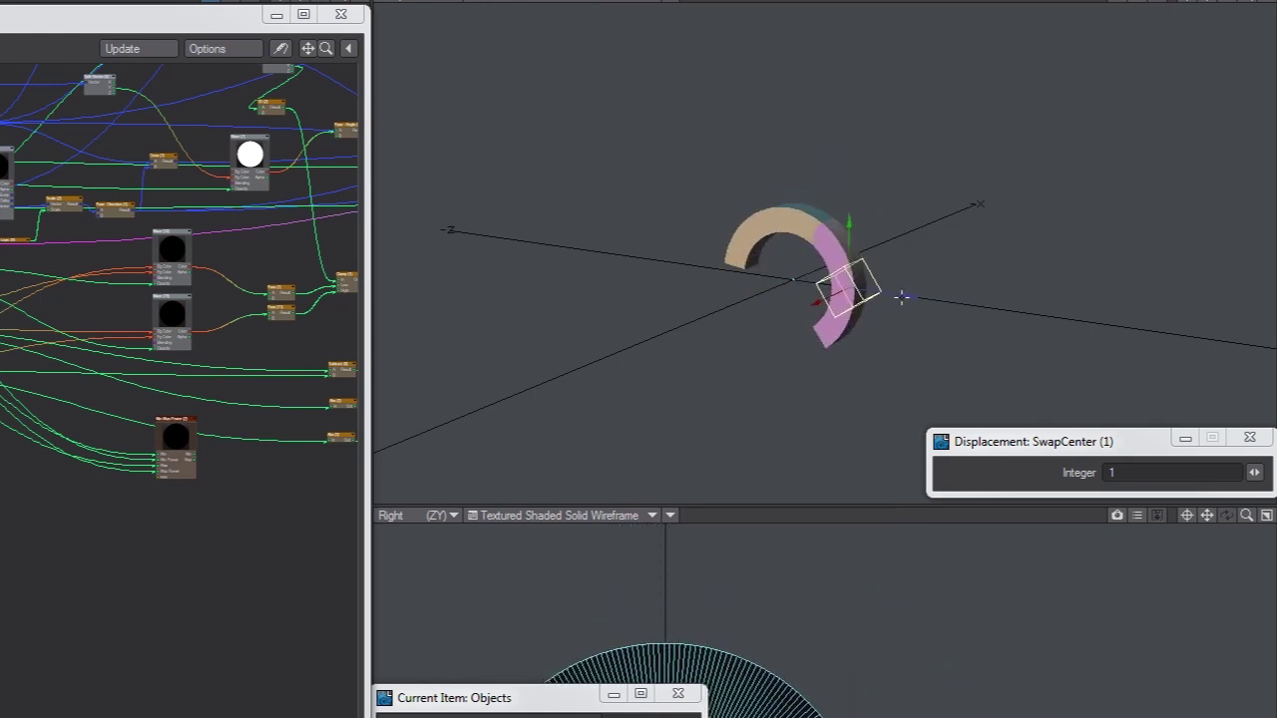
{"action": "left_click", "coordinate": [1063, 472]}
{"action": "type", "text": "0"}
{"action": "key", "text": "Return"}
Reopen the Bend Method (1) node and set its integer to 0
{"action": "mouse_move", "coordinate": [235, 539]}
{"action": "left_mouse_down", "text": "alt"}
{"action": "mouse_move", "coordinate": [118, 619]}
{"action": "mouse_move", "coordinate": [32, 625]}
{"action": "left_mouse_up", "text": "alt"}
{"action": "left_click", "coordinate": [62, 275]}
{"action": "left_click", "coordinate": [1033, 475]}
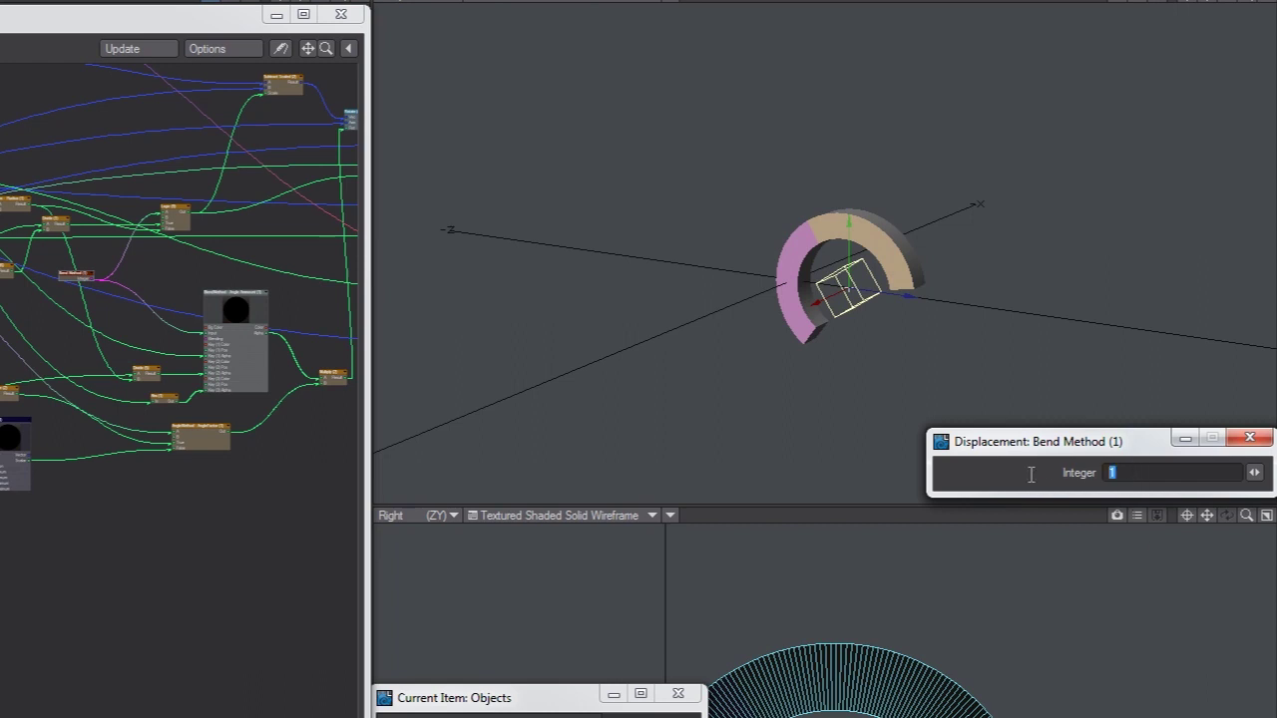
{"action": "type", "text": "0"}
{"action": "key", "text": "Return"}
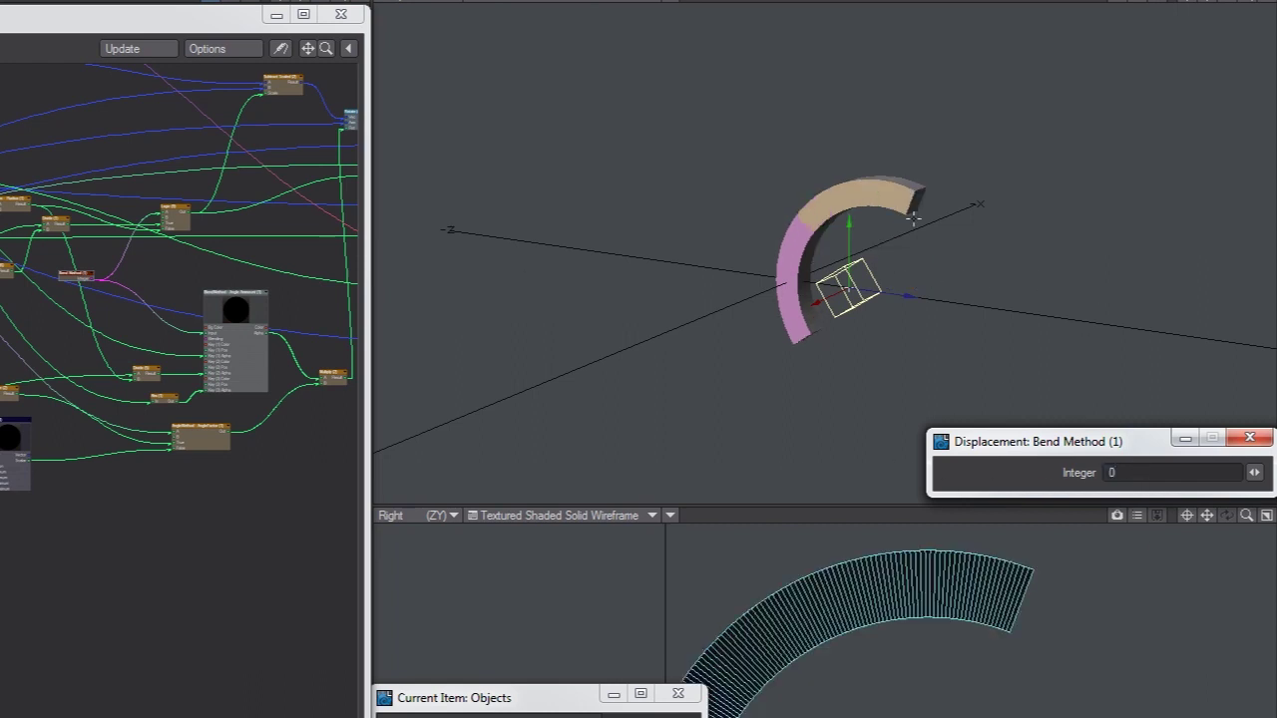
Rotate the null beside the bar to adjust the arc's bend
{"action": "left_click", "coordinate": [903, 40]}
{"action": "key", "text": "y"}
{"action": "left_click_drag", "start_coordinate": [889, 245], "coordinate": [903, 289]}
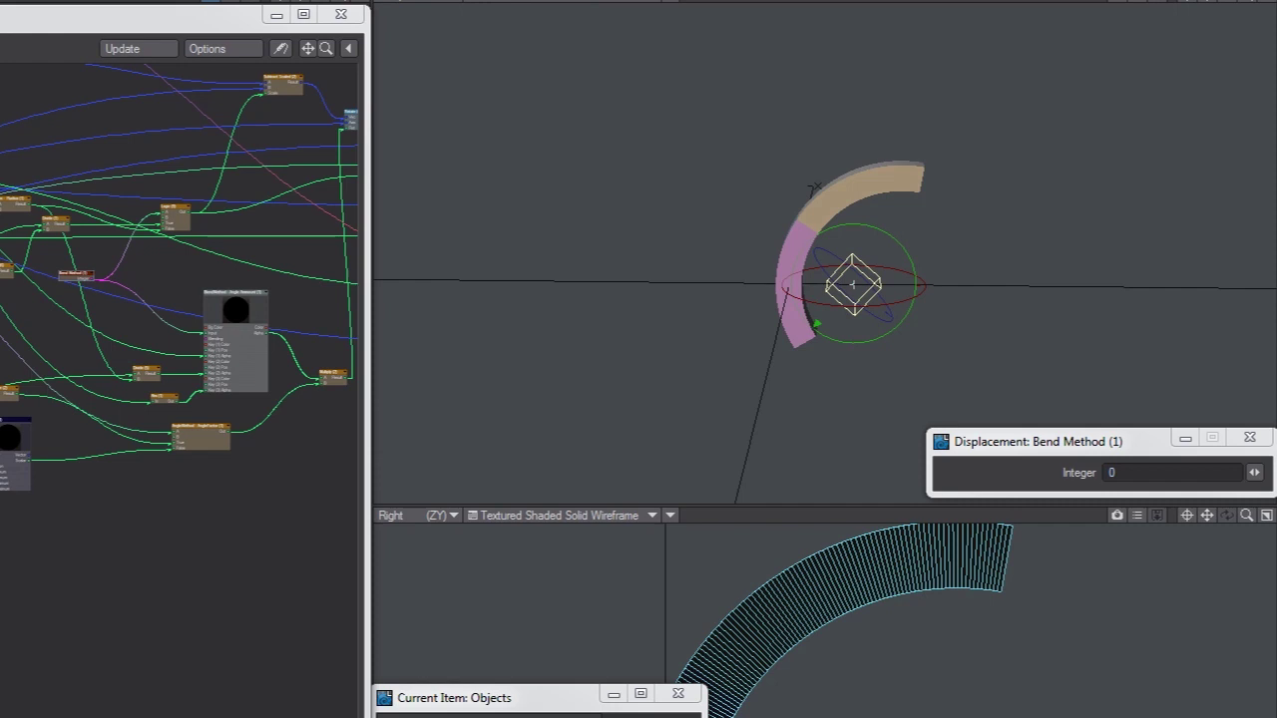
Undo and redo the null's rotation changes to return the bar to a shallower arc
{"action": "key", "text": "ctrl+z"}
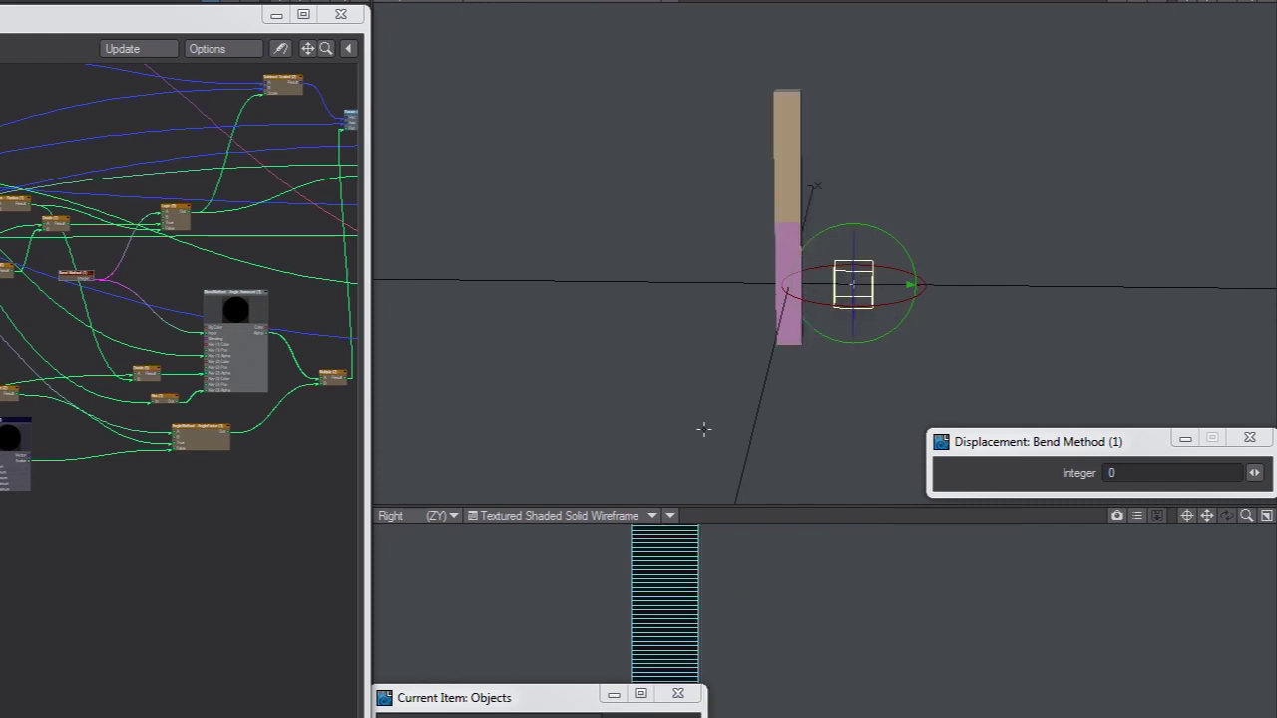
{"action": "key", "text": "ctrl+shift+z"}
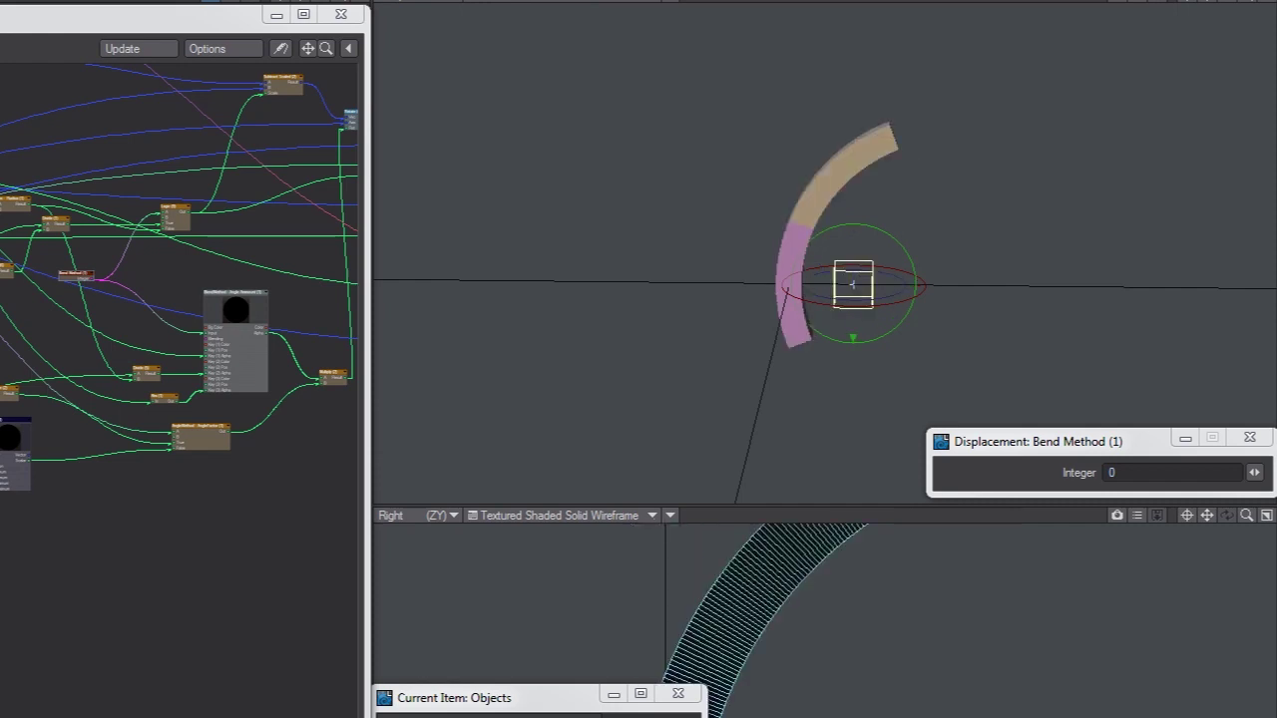
{"action": "left_click_drag", "start_coordinate": [834, 208], "coordinate": [851, 177], "text": "alt"}
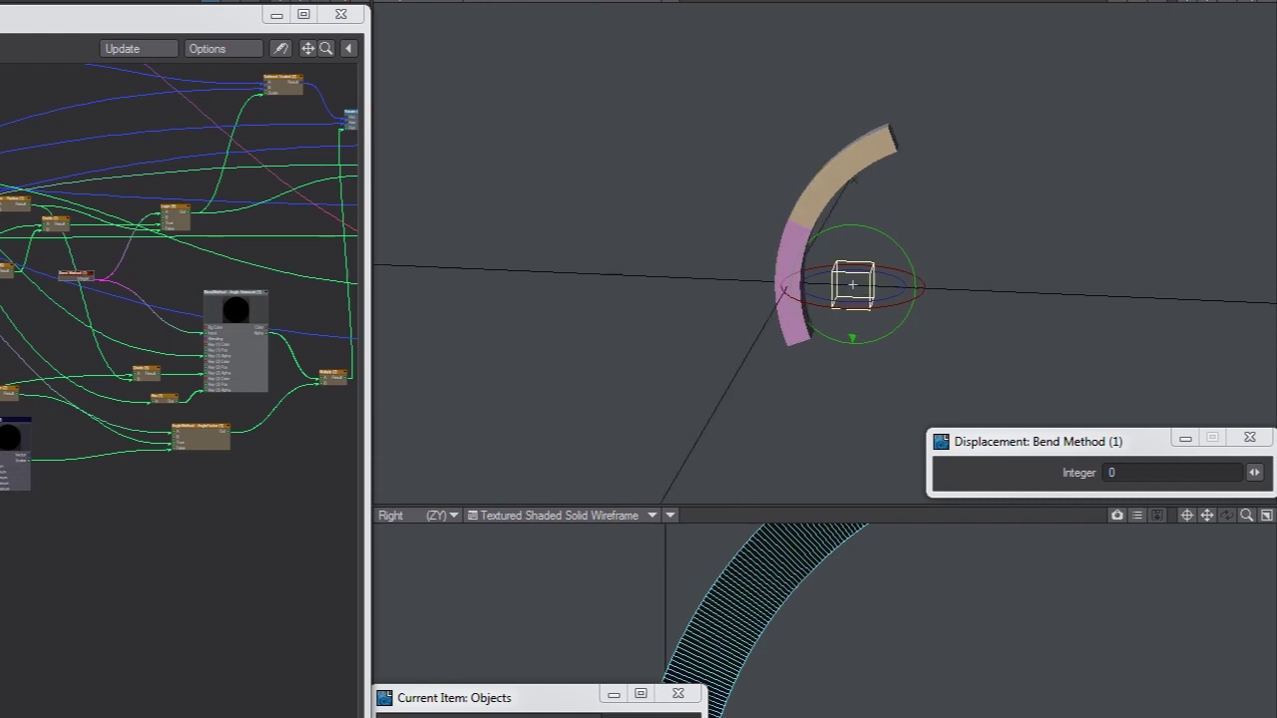
{"action": "left_click_drag", "start_coordinate": [953, 200], "coordinate": [940, 188], "text": "alt"}
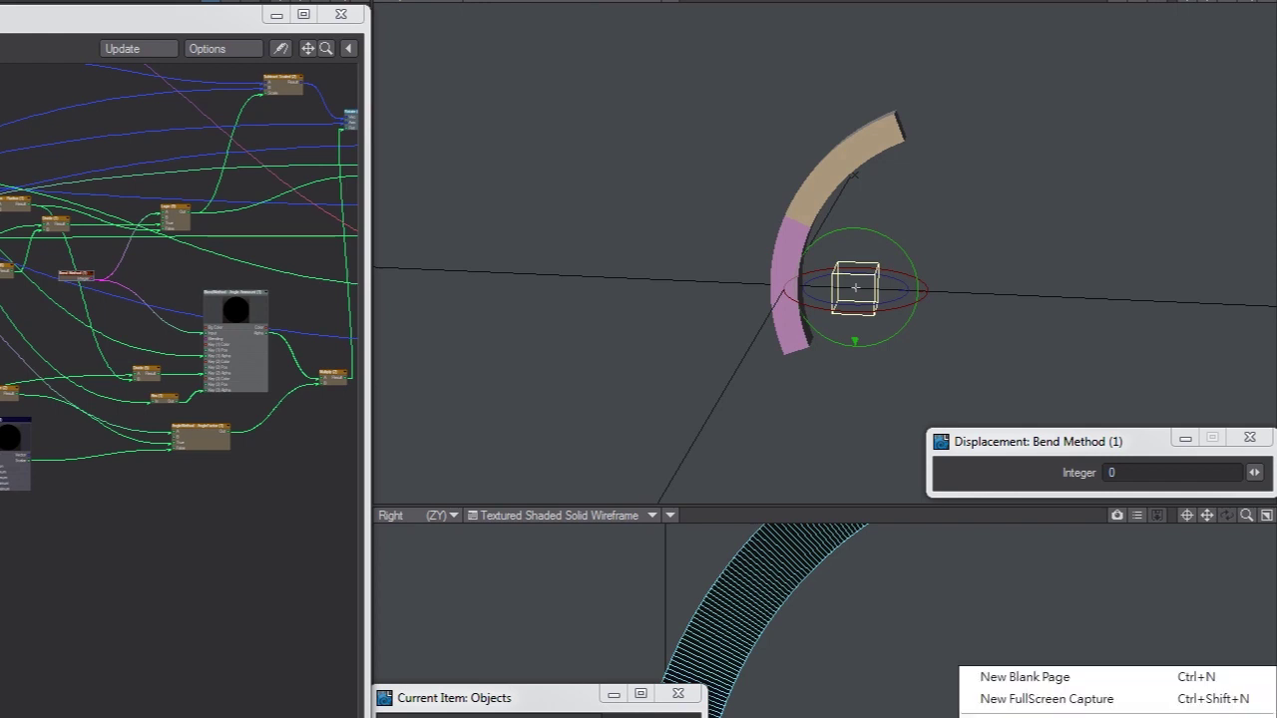
Start a full-screen capture and sketch a right-angle corner joining the two ends of the bent bar
{"action": "left_click", "coordinate": [1088, 698]}
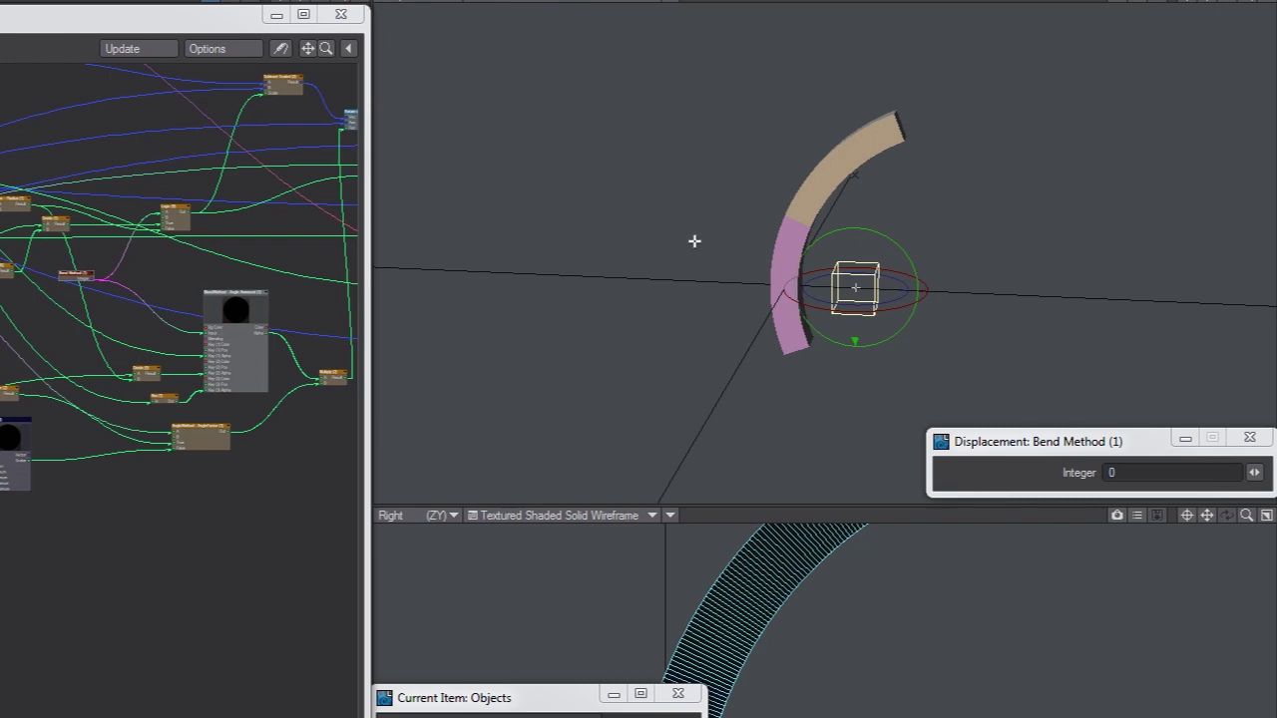
{"action": "mouse_move", "coordinate": [780, 350]}
{"action": "left_mouse_down"}
{"action": "mouse_move", "coordinate": [745, 176]}
{"action": "mouse_move", "coordinate": [725, 180]}
{"action": "mouse_move", "coordinate": [895, 116]}
{"action": "left_mouse_up"}
{"action": "mouse_move", "coordinate": [755, 175]}
{"action": "left_mouse_down"}
{"action": "mouse_move", "coordinate": [762, 196]}
{"action": "mouse_move", "coordinate": [733, 206]}
{"action": "left_mouse_up"}
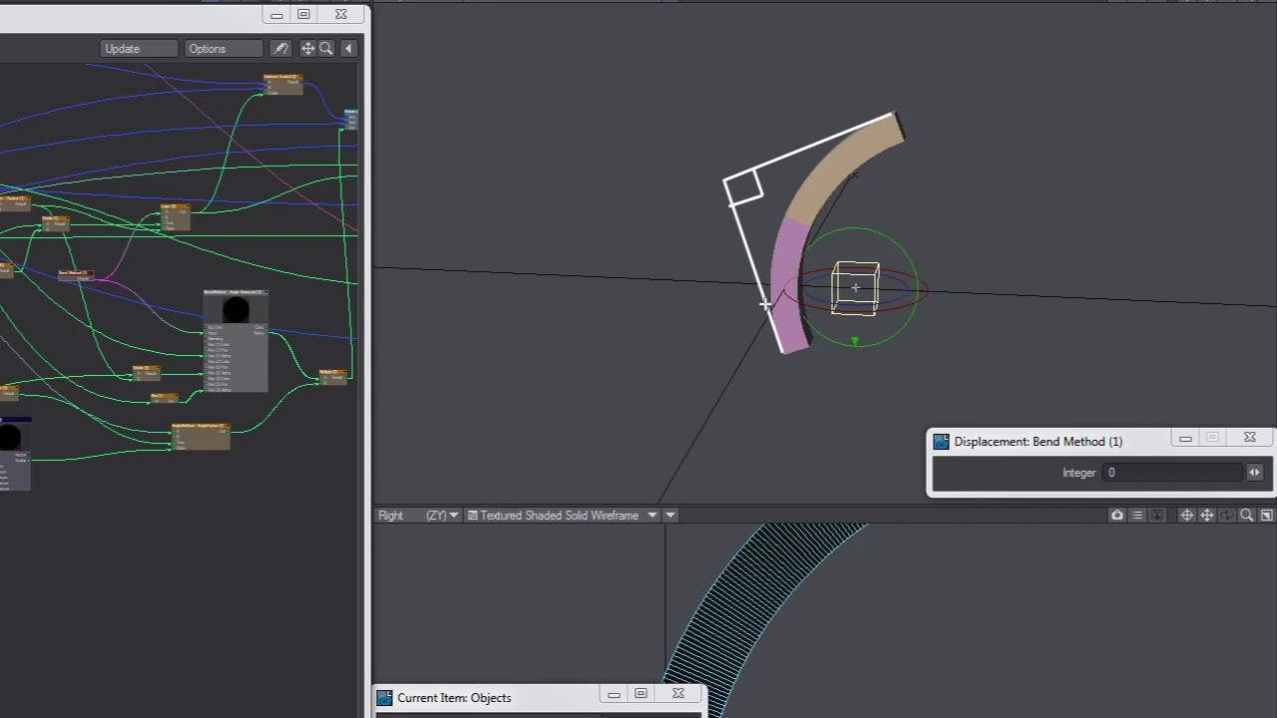
Sketch a vertical line up from the origin with a perpendicular crossing line and right-angle mark, and discard the annotations
{"action": "left_click_drag", "start_coordinate": [787, 289], "coordinate": [760, 14]}
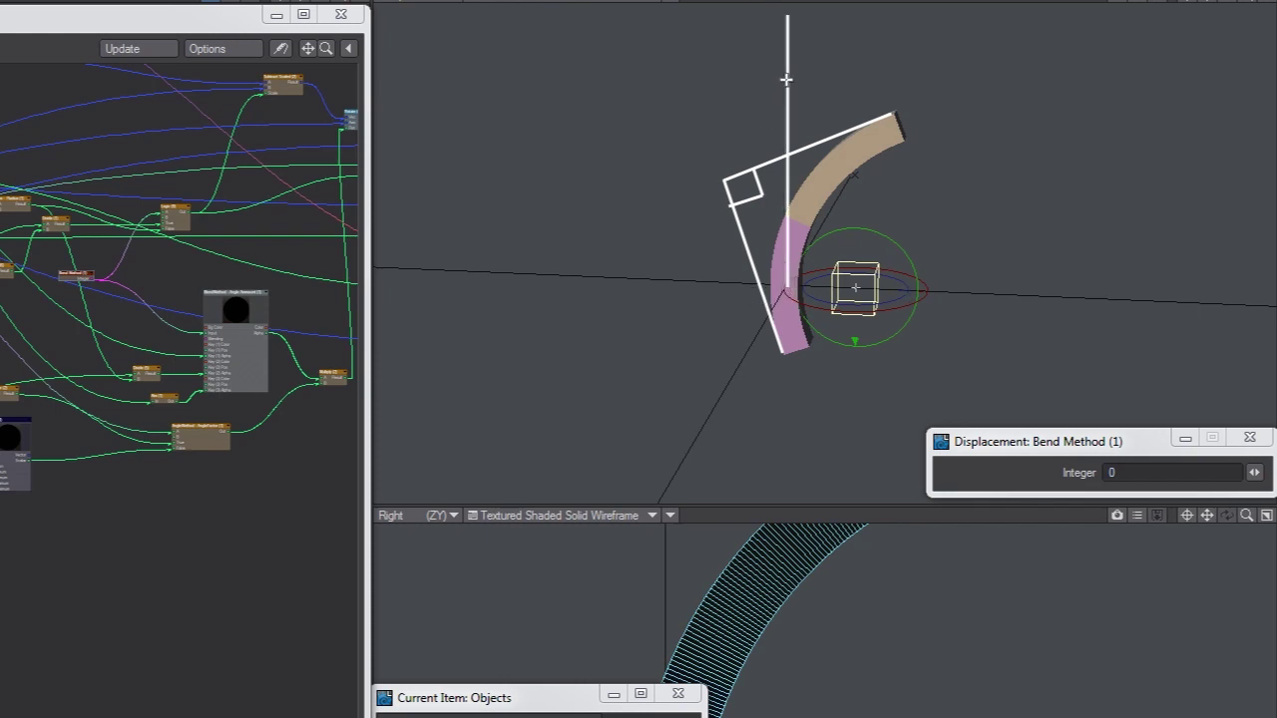
{"action": "left_click_drag", "start_coordinate": [787, 164], "coordinate": [968, 164]}
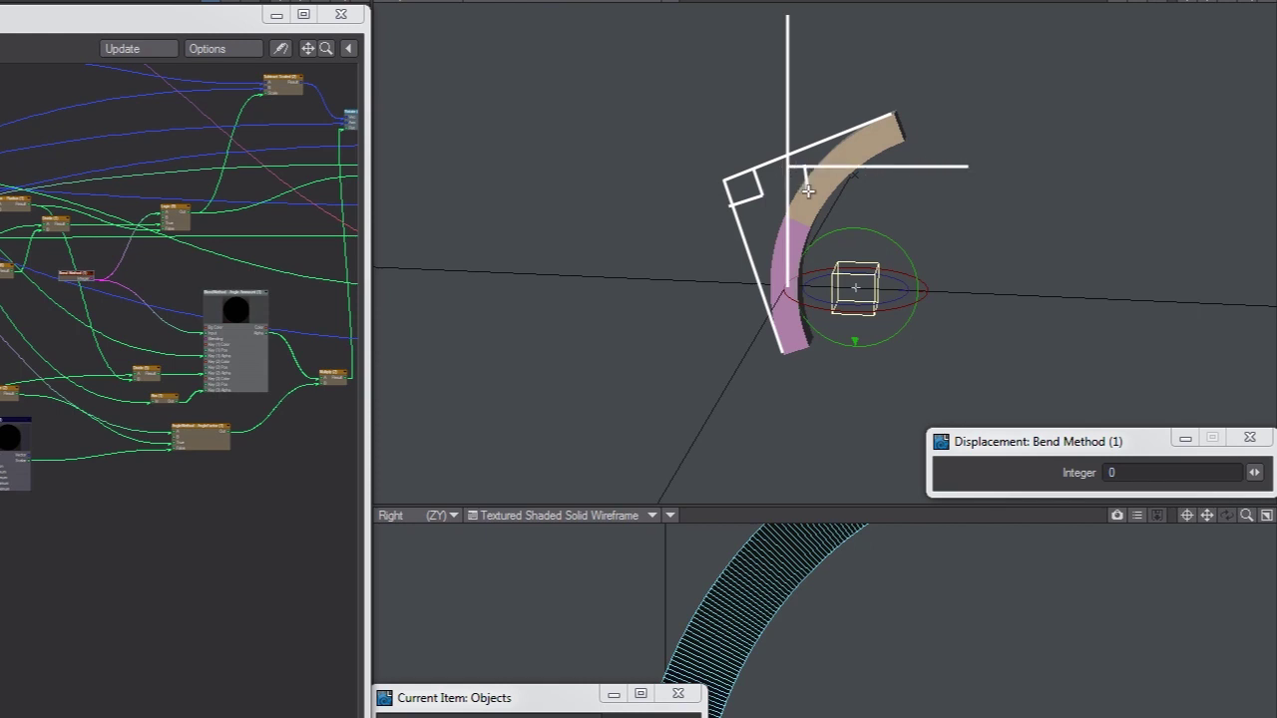
{"action": "left_click_drag", "start_coordinate": [805, 188], "coordinate": [804, 167]}
{"action": "left_click_drag", "start_coordinate": [805, 185], "coordinate": [788, 186]}
{"action": "left_click_drag", "start_coordinate": [777, 47], "coordinate": [762, 90]}
{"action": "key", "text": "Escape"}
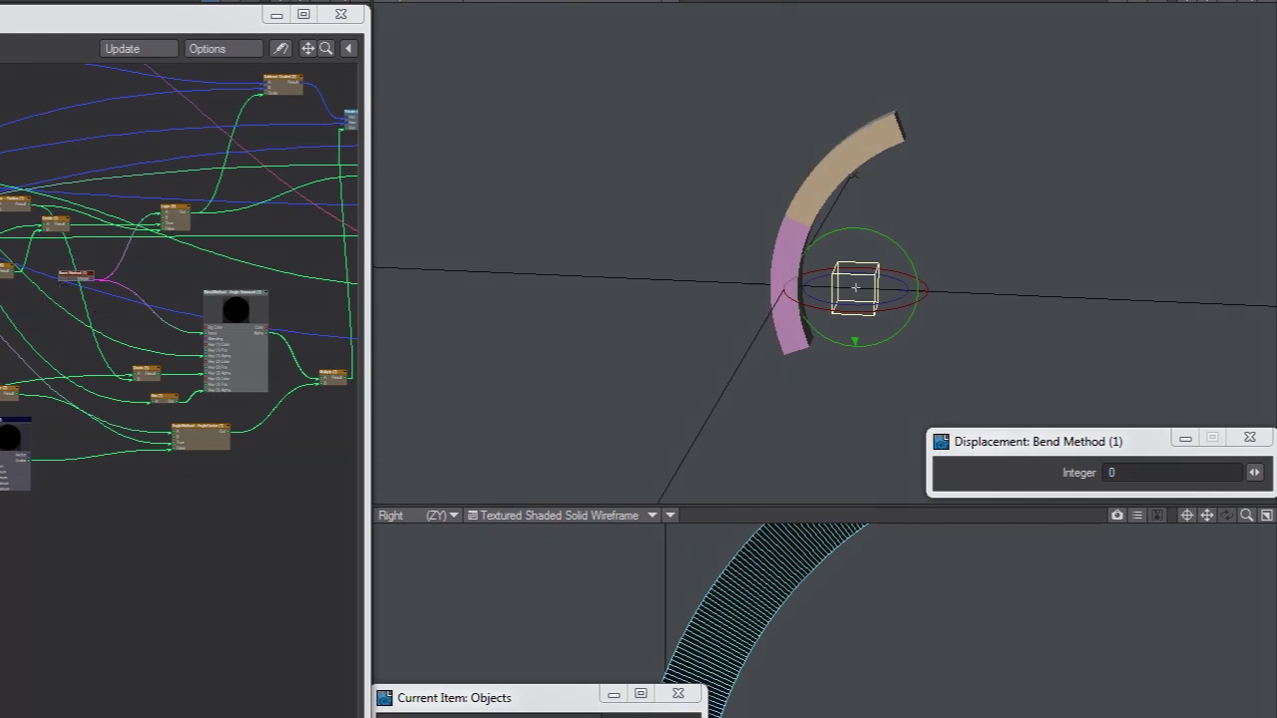
Re-enter 0 as the integer of the Bend Method (1) node
{"action": "left_click", "coordinate": [75, 276]}
{"action": "left_click", "coordinate": [1167, 473]}
{"action": "type", "text": "1"}
{"action": "key", "text": "BackSpace"}
{"action": "type", "text": "0"}
{"action": "key", "text": "Return"}
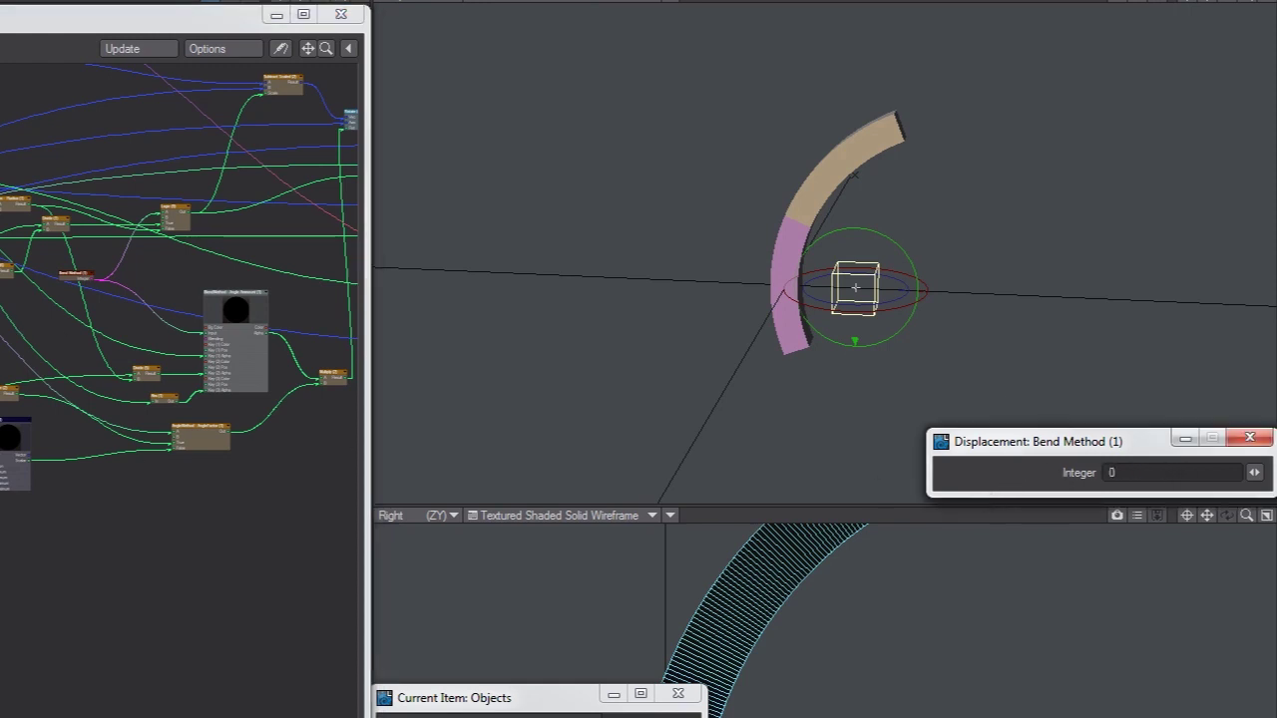
Set the Rotation Model (1) node's integer to 1 and move the null up along the Y axis
{"action": "left_click_drag", "start_coordinate": [1139, 473], "coordinate": [1063, 481]}
{"action": "type", "text": "1"}
{"action": "key", "text": "Return"}
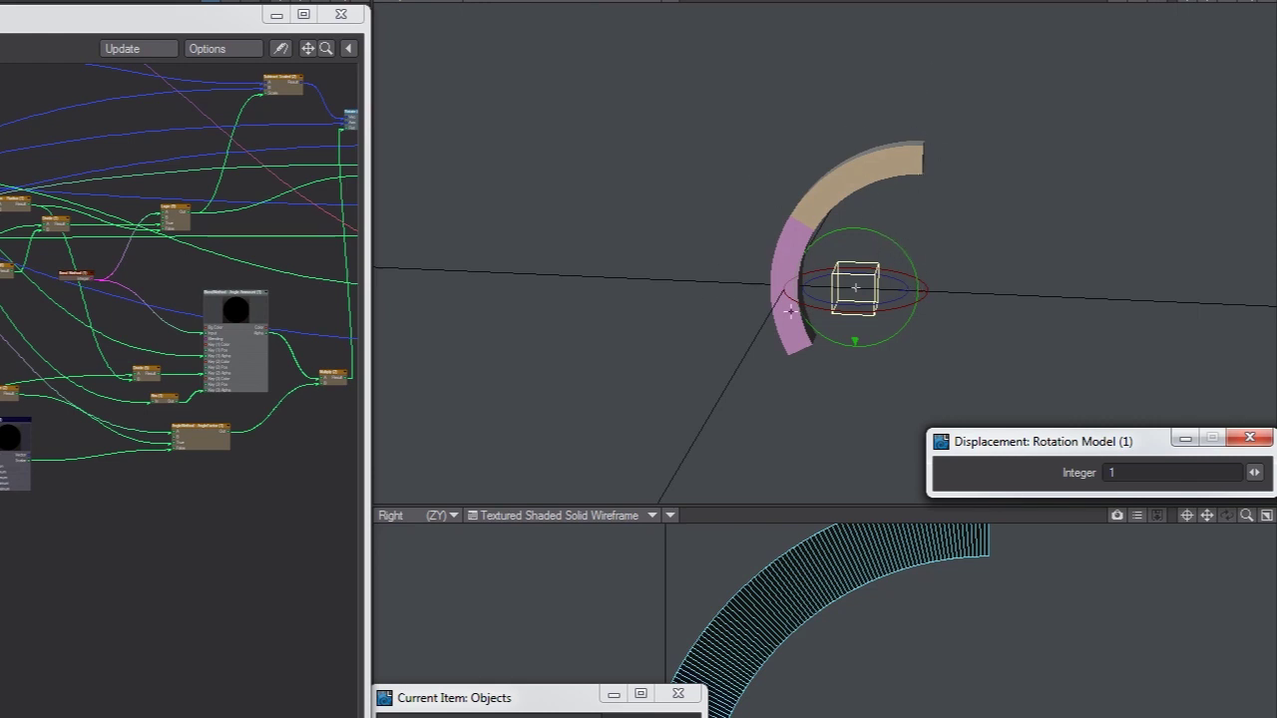
{"action": "key", "text": "t"}
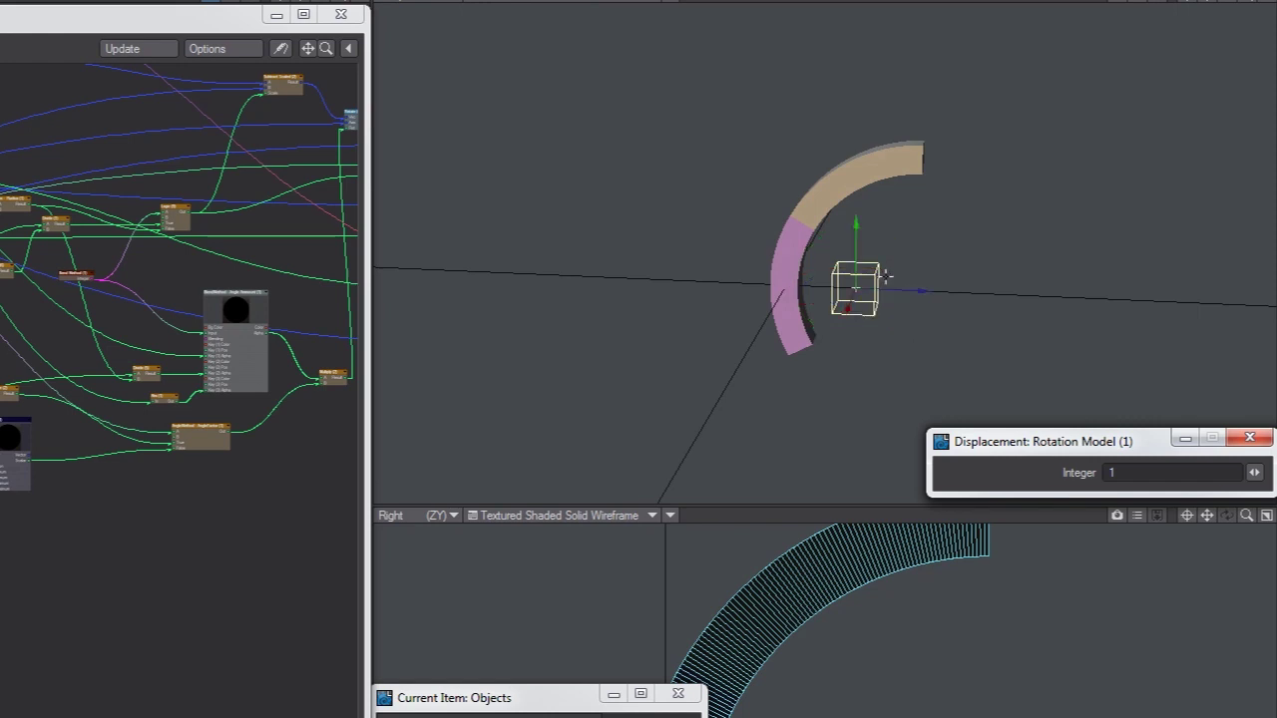
{"action": "left_click_drag", "start_coordinate": [856, 231], "coordinate": [875, 249]}
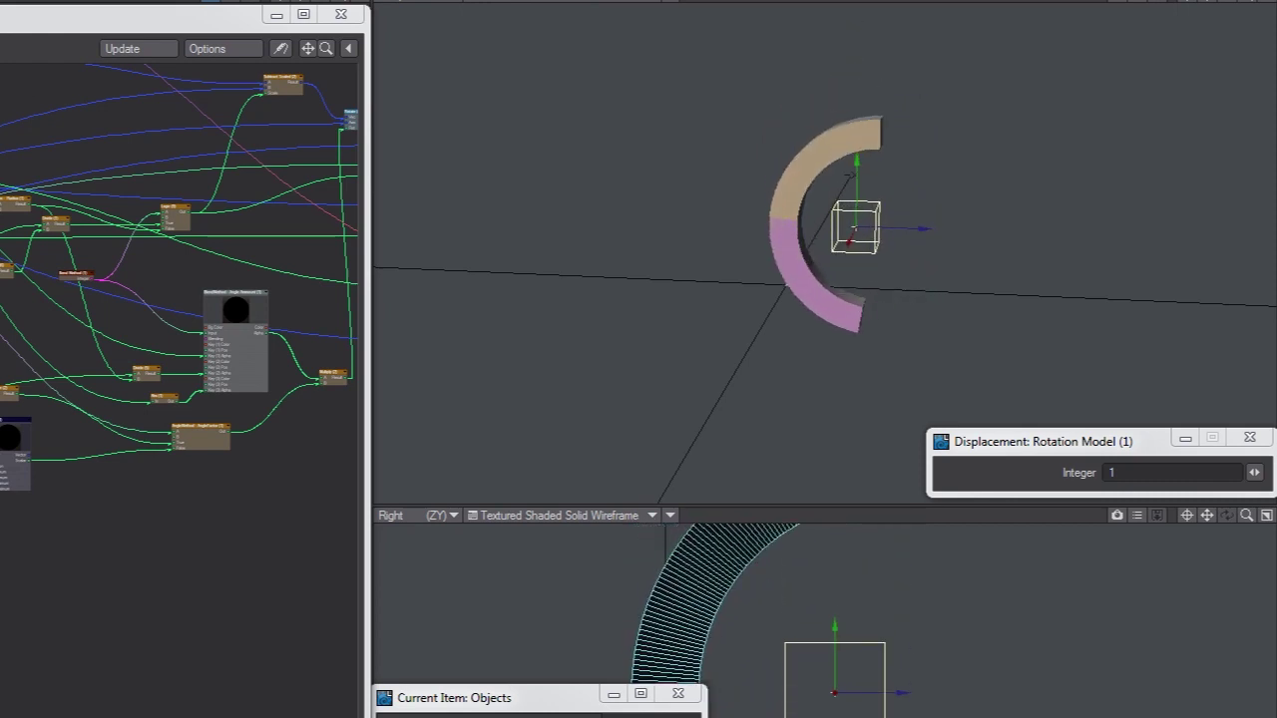
Set the Rotation Model (1) node's integer back to 0
{"action": "left_click", "coordinate": [1111, 472]}
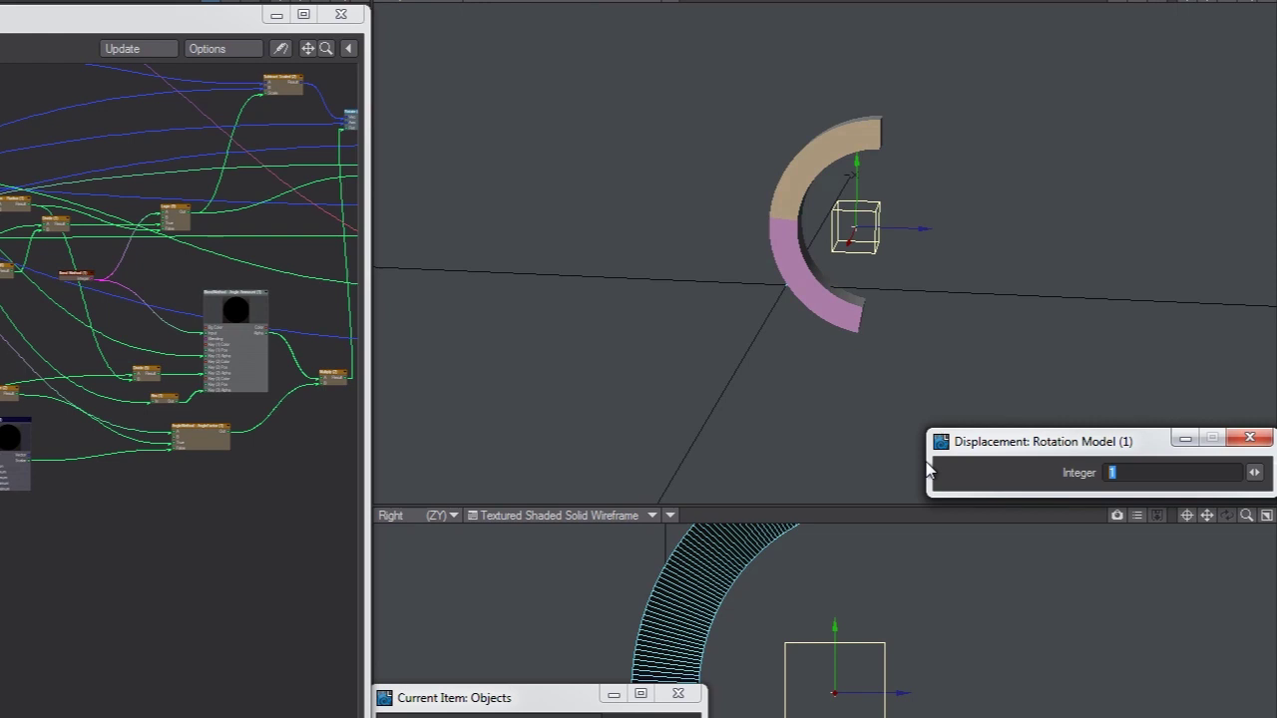
{"action": "type", "text": "0"}
{"action": "key", "text": "Return"}
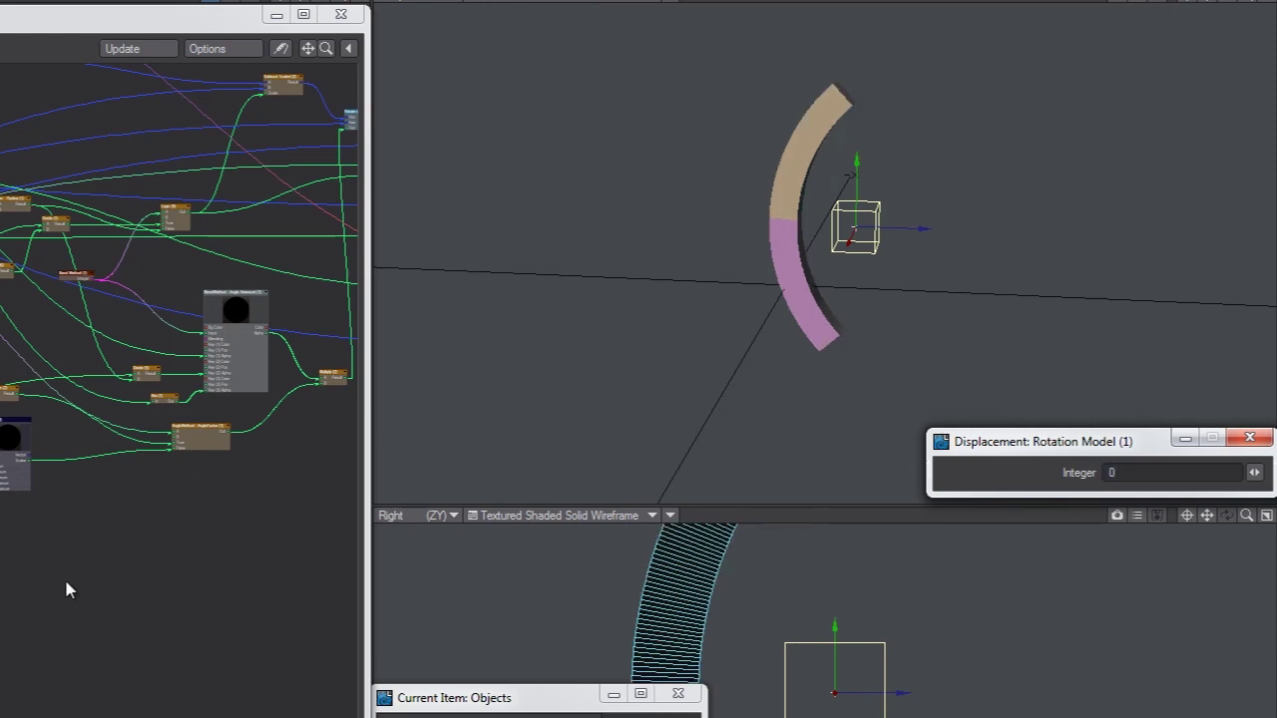
Undo the null's moves to bring it back to the origin
{"action": "middle_click_drag", "start_coordinate": [2, 620], "coordinate": [738, 661]}
{"action": "middle_click_drag", "start_coordinate": [2, 668], "coordinate": [97, 680]}
{"action": "middle_click_drag", "start_coordinate": [319, 455], "coordinate": [347, 473]}
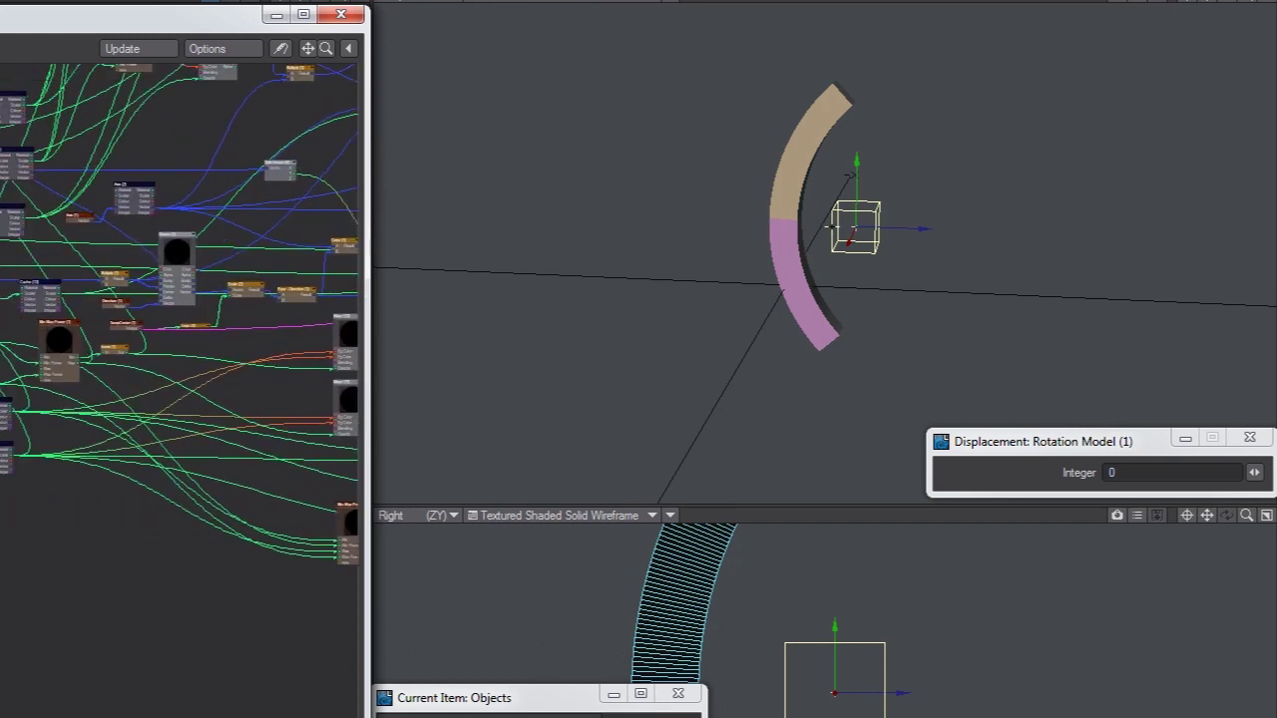
{"action": "key", "text": "ctrl+z"}
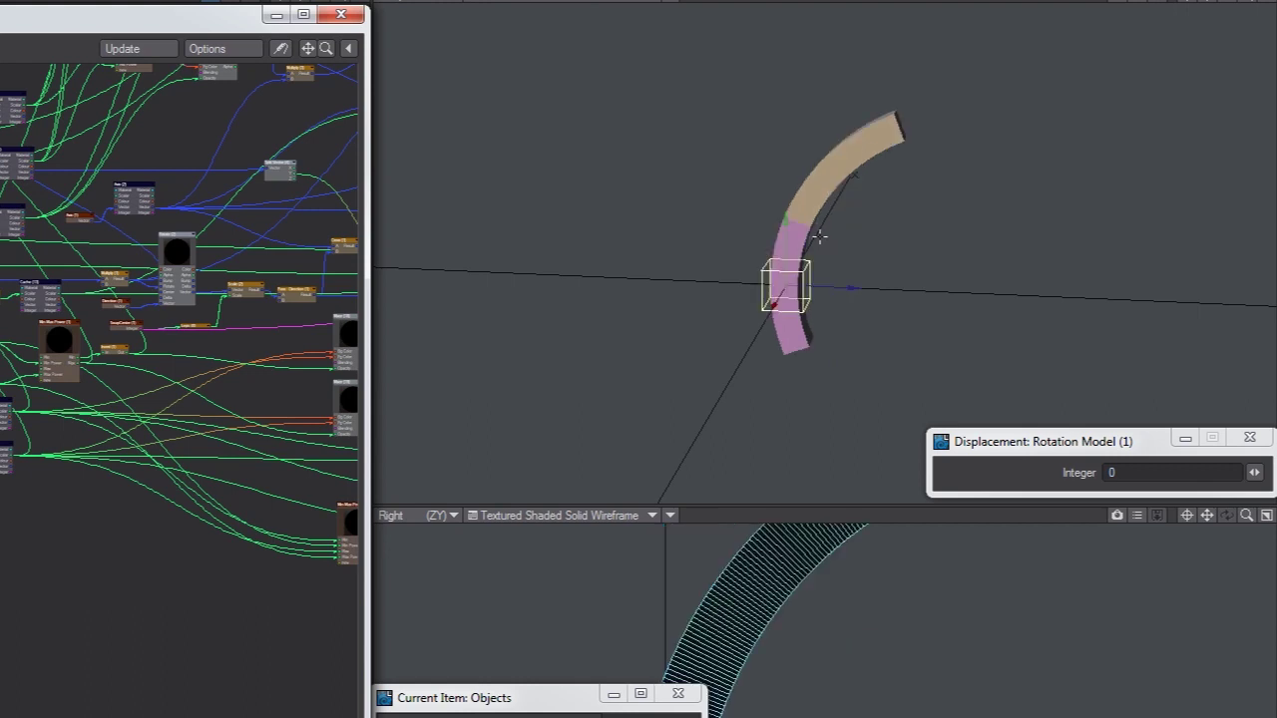
{"action": "left_click_drag", "start_coordinate": [660, 341], "coordinate": [760, 325], "text": "alt"}
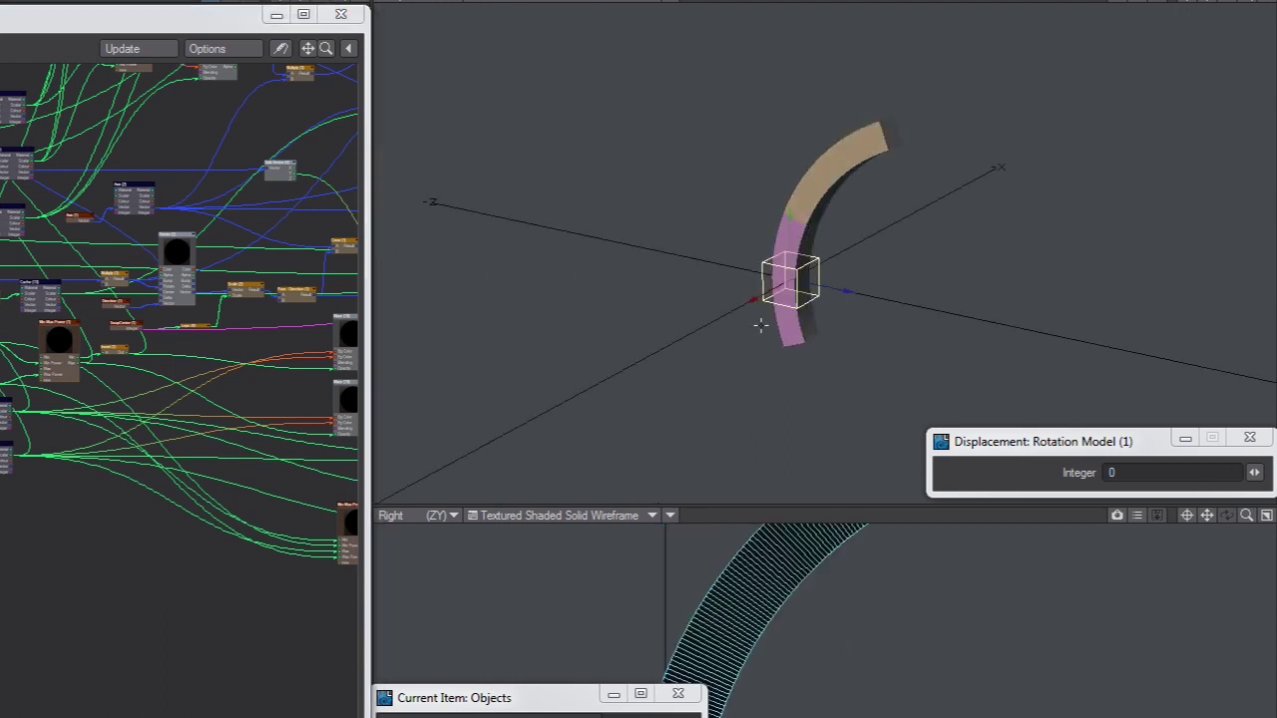
Select the bar and move it away from the null along the X and Z axes
{"action": "left_click", "coordinate": [828, 530]}
{"action": "left_click_drag", "start_coordinate": [755, 298], "coordinate": [712, 322]}
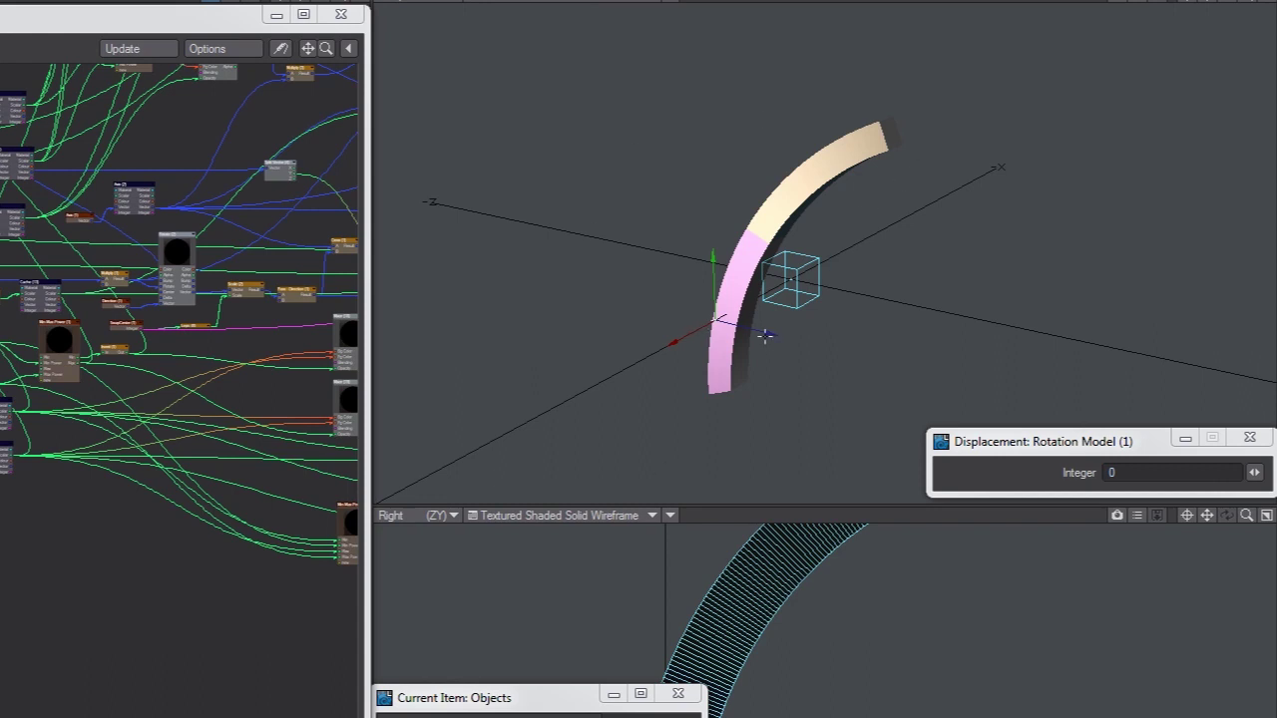
{"action": "left_click_drag", "start_coordinate": [716, 319], "coordinate": [641, 301]}
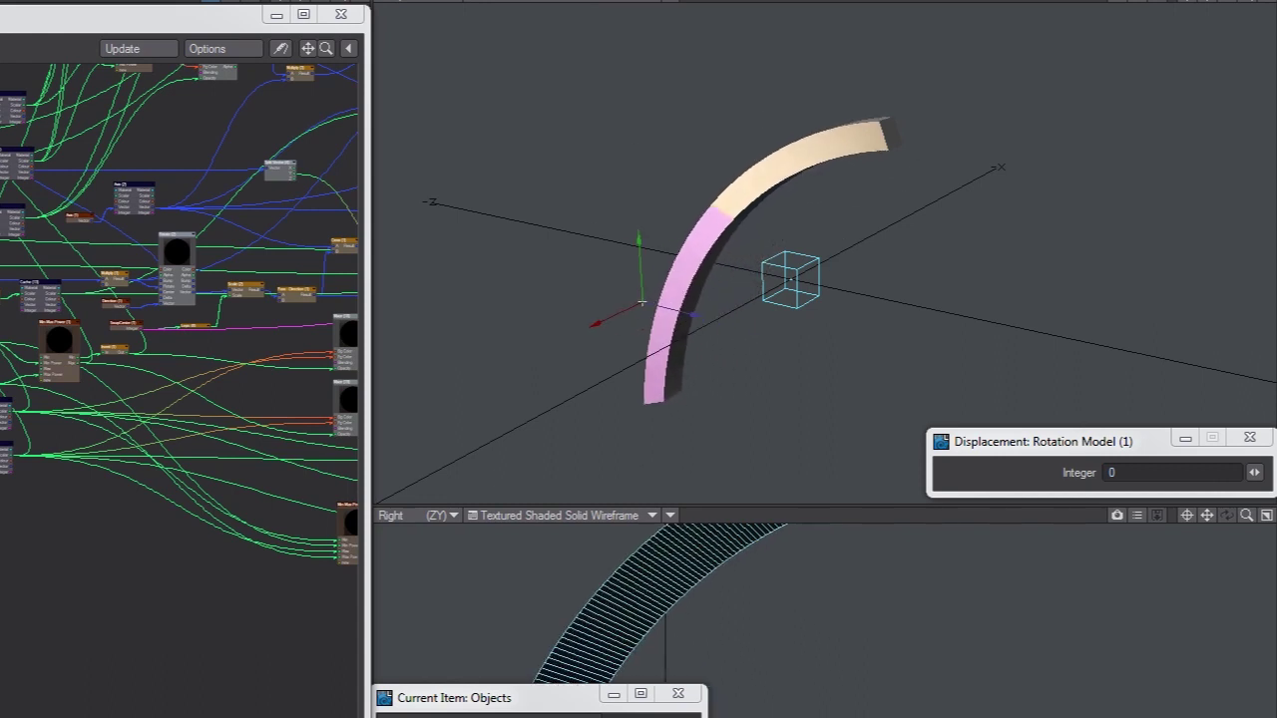
Select the null and rotate it to curl the offset bar into a spiral
{"action": "left_click", "coordinate": [811, 263]}
{"action": "key", "text": "y"}
{"action": "left_click_drag", "start_coordinate": [827, 240], "coordinate": [843, 312]}
{"action": "left_click_drag", "start_coordinate": [749, 289], "coordinate": [824, 157]}
{"action": "left_click_drag", "start_coordinate": [785, 206], "coordinate": [810, 189], "text": "alt"}
{"action": "left_click_drag", "start_coordinate": [617, 324], "coordinate": [803, 294], "text": "alt"}
Try rotating the spiral bar about its own pivot, and undo the rotation
{"action": "left_click", "coordinate": [646, 304]}
{"action": "mouse_move", "coordinate": [722, 302]}
{"action": "left_mouse_down"}
{"action": "mouse_move", "coordinate": [763, 301]}
{"action": "mouse_move", "coordinate": [653, 301]}
{"action": "mouse_move", "coordinate": [715, 302]}
{"action": "left_mouse_up"}
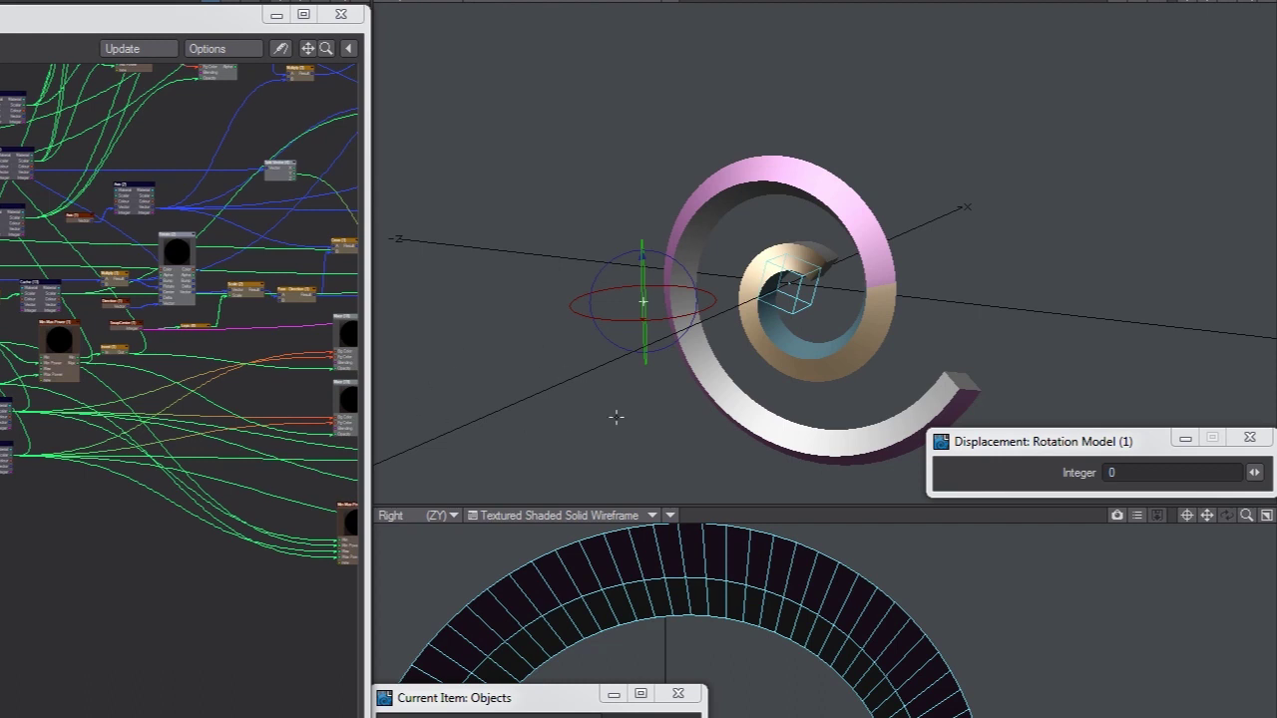
{"action": "key", "text": "ctrl+z"}
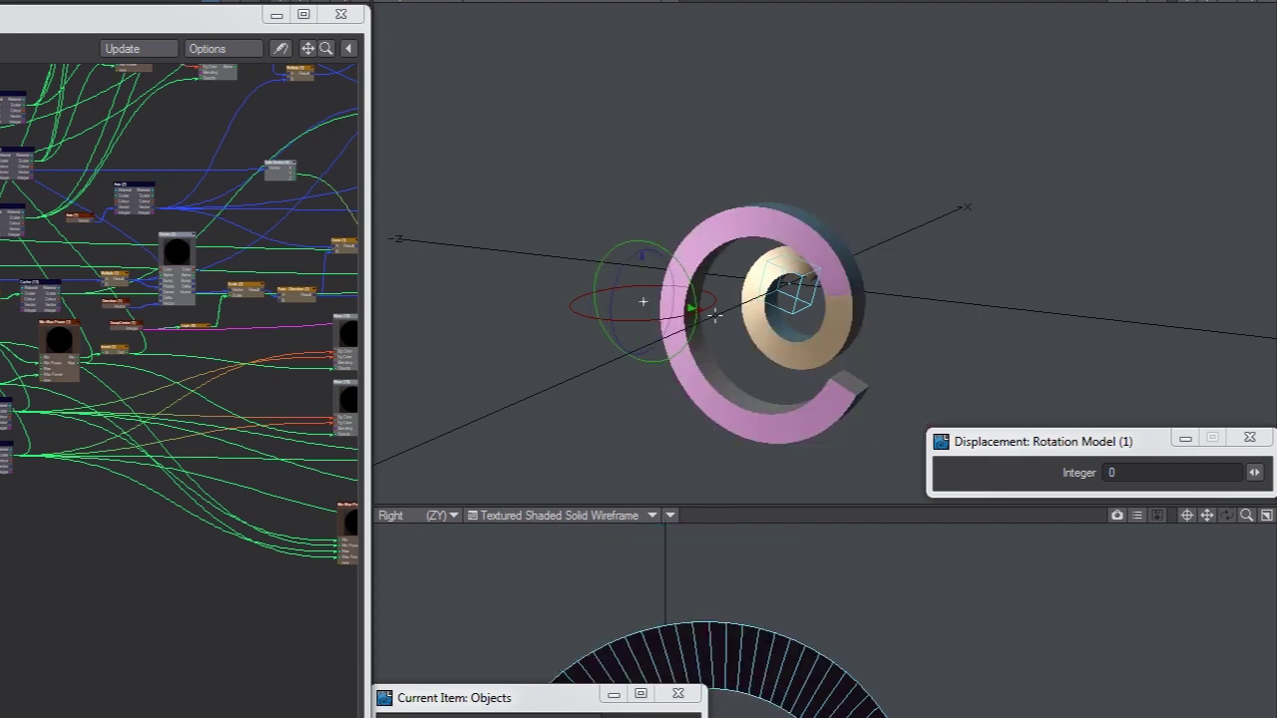
Stretch the bar along its Z axis and narrow it along its X axis
{"action": "left_click_drag", "start_coordinate": [662, 338], "coordinate": [618, 344], "text": "alt"}
{"action": "key", "text": "t"}
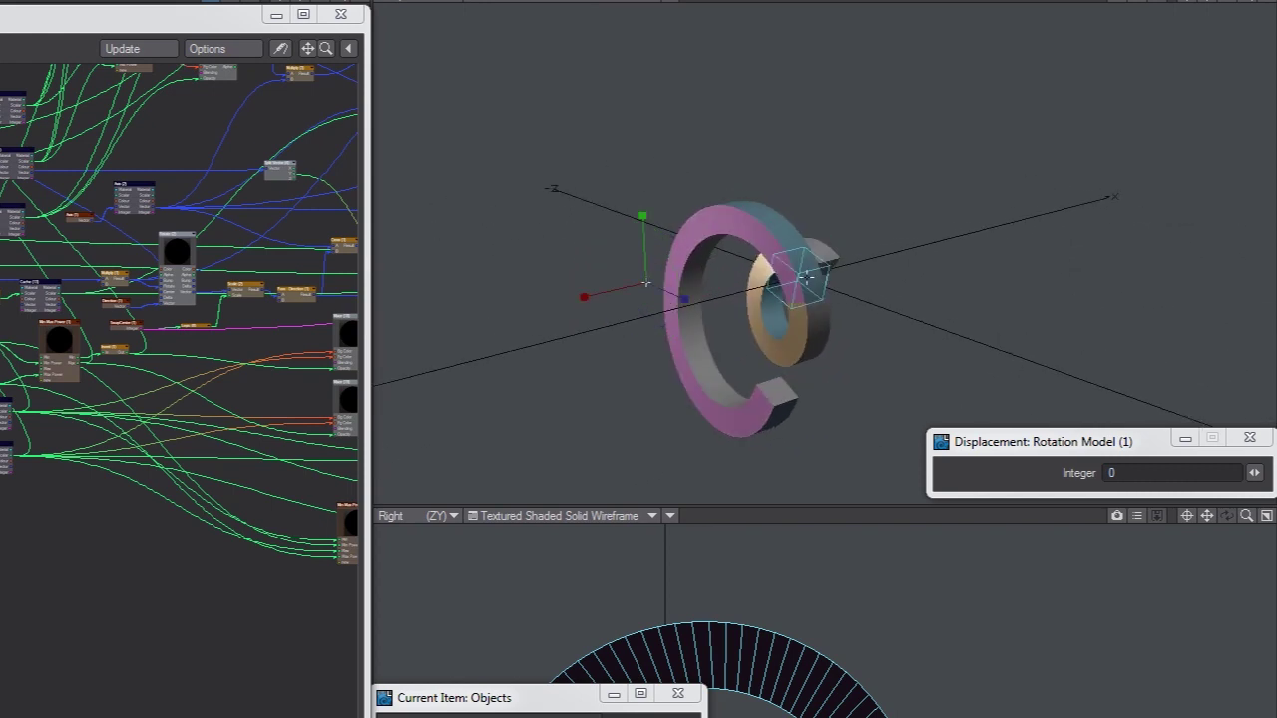
{"action": "mouse_move", "coordinate": [685, 299]}
{"action": "left_mouse_down"}
{"action": "mouse_move", "coordinate": [643, 300]}
{"action": "mouse_move", "coordinate": [694, 301]}
{"action": "left_mouse_up"}
{"action": "left_click_drag", "start_coordinate": [584, 297], "coordinate": [628, 288]}
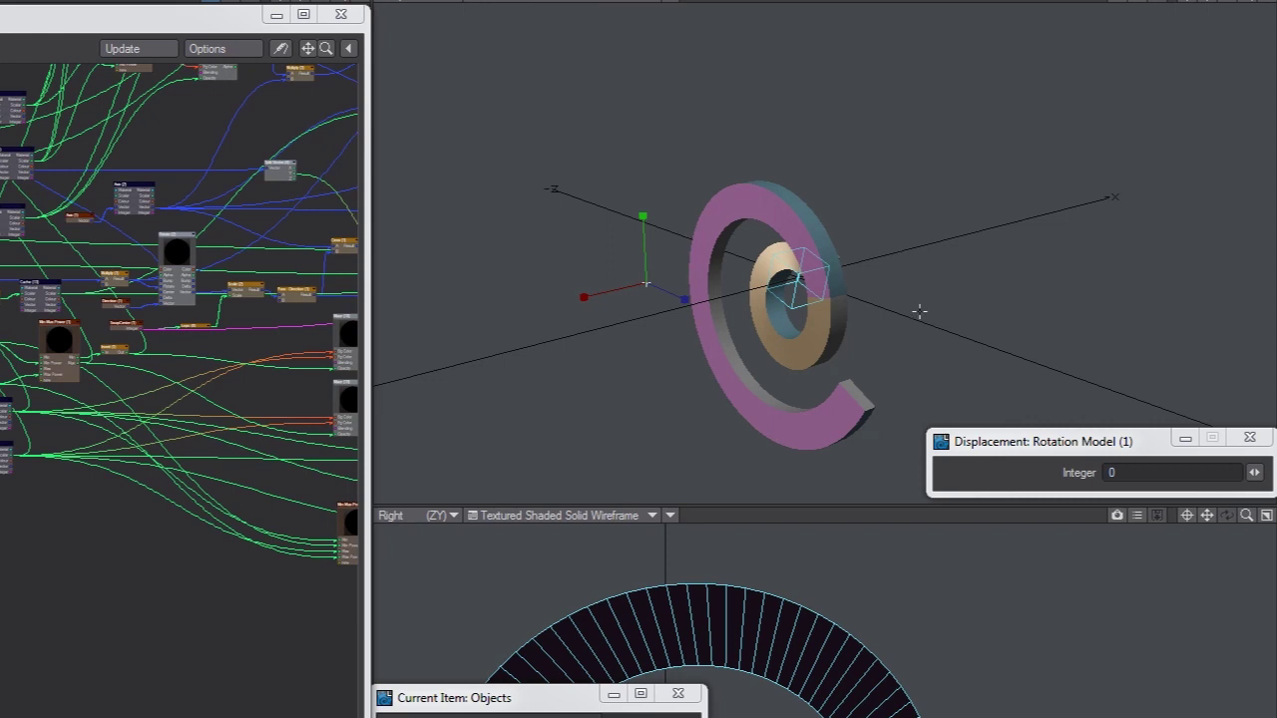
Scale the null to test its effect on the bar's bend
{"action": "left_click_drag", "start_coordinate": [881, 336], "coordinate": [765, 360], "text": "alt"}
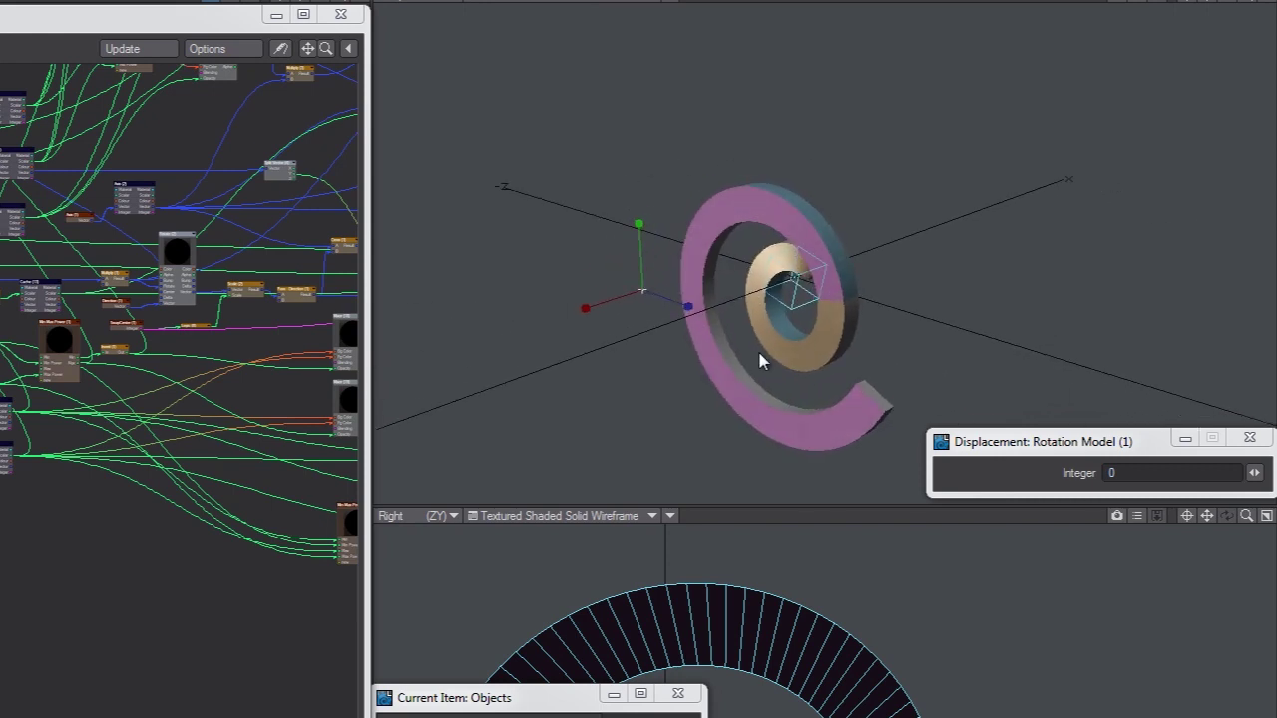
{"action": "left_click_drag", "start_coordinate": [863, 254], "coordinate": [889, 239], "text": "alt"}
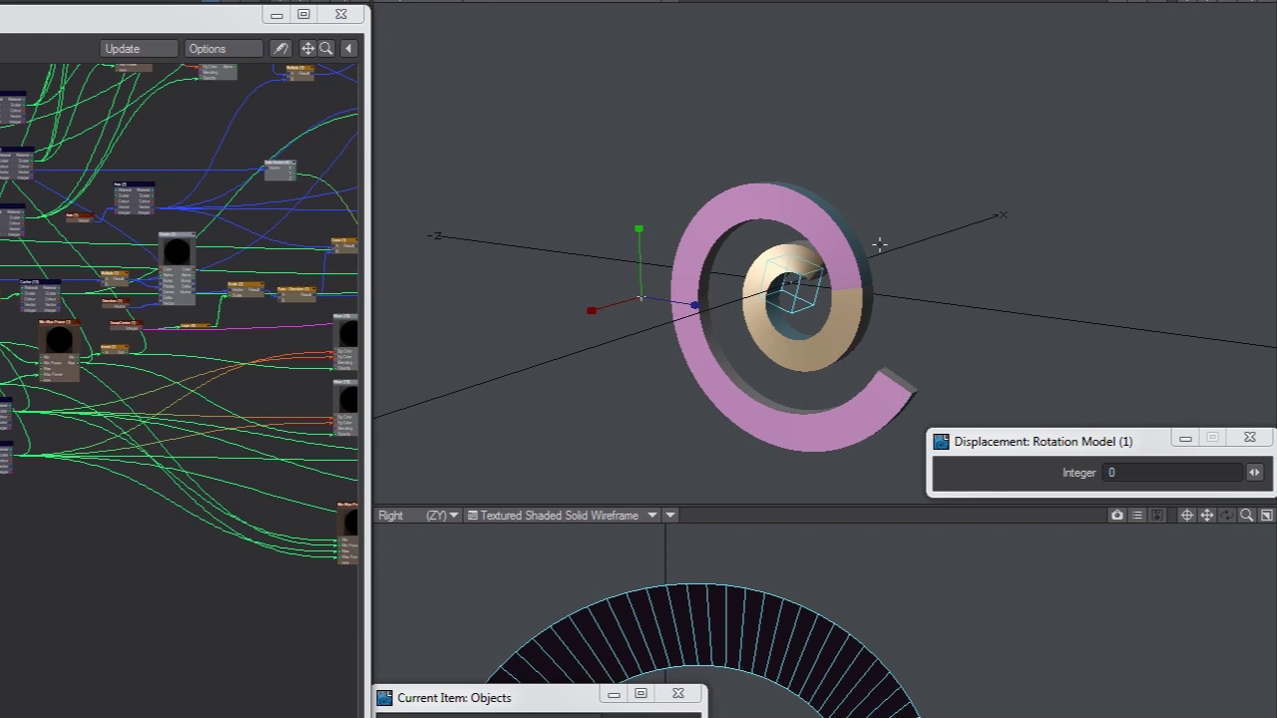
{"action": "left_click_drag", "start_coordinate": [849, 257], "coordinate": [844, 265], "text": "alt"}
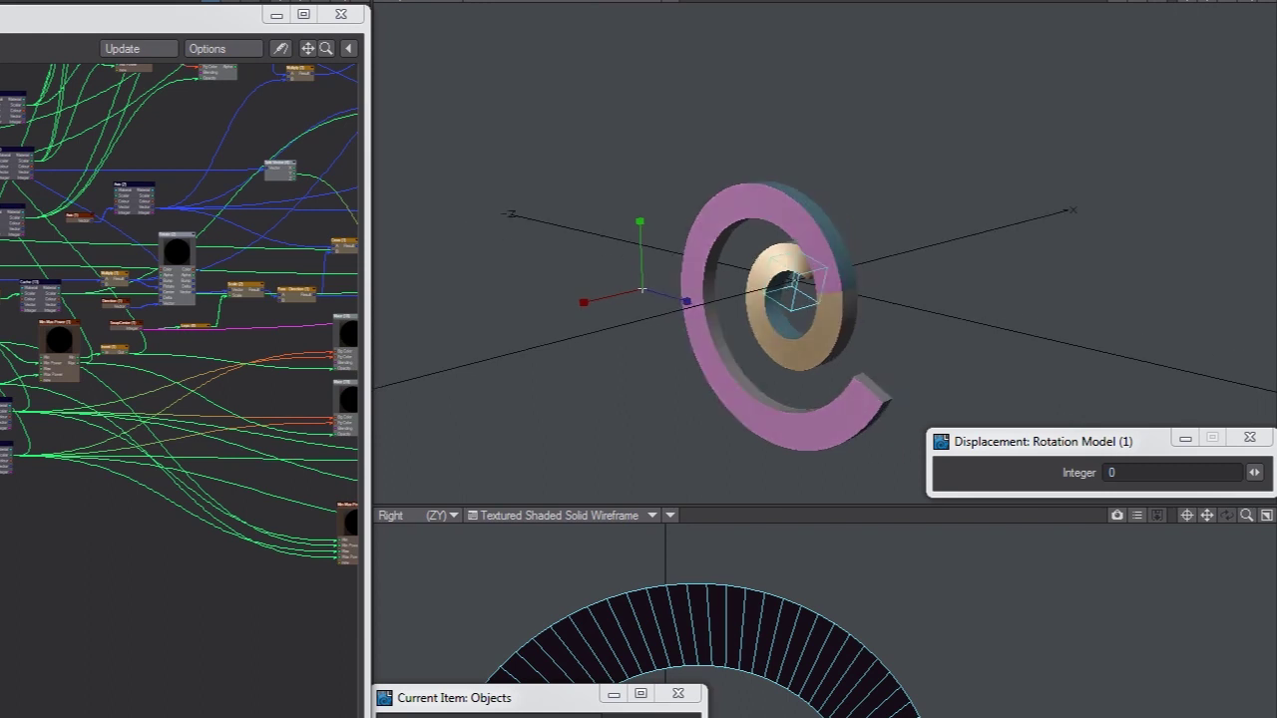
{"action": "left_click_drag", "start_coordinate": [688, 296], "coordinate": [748, 257], "text": "alt"}
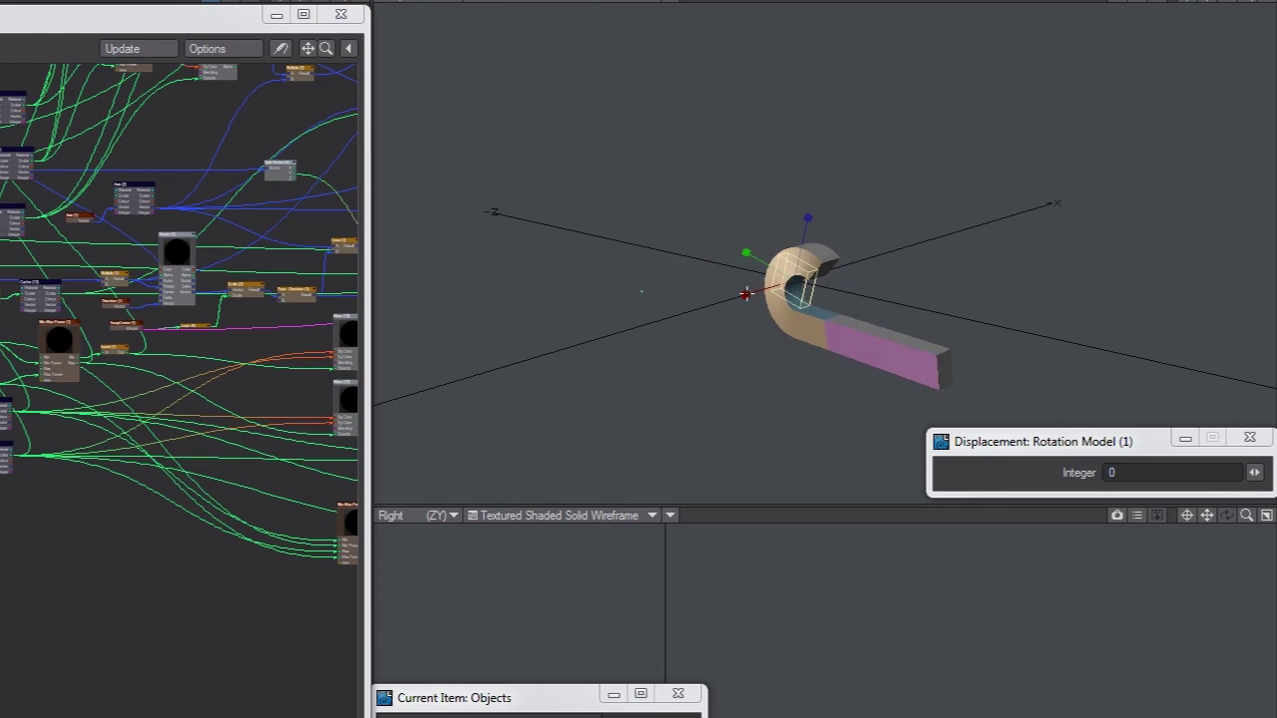
Bring the bar back to the origin, and reposition and rotate the null to curl the bar into an open ring
{"action": "left_click", "coordinate": [642, 292]}
{"action": "key", "text": "y"}
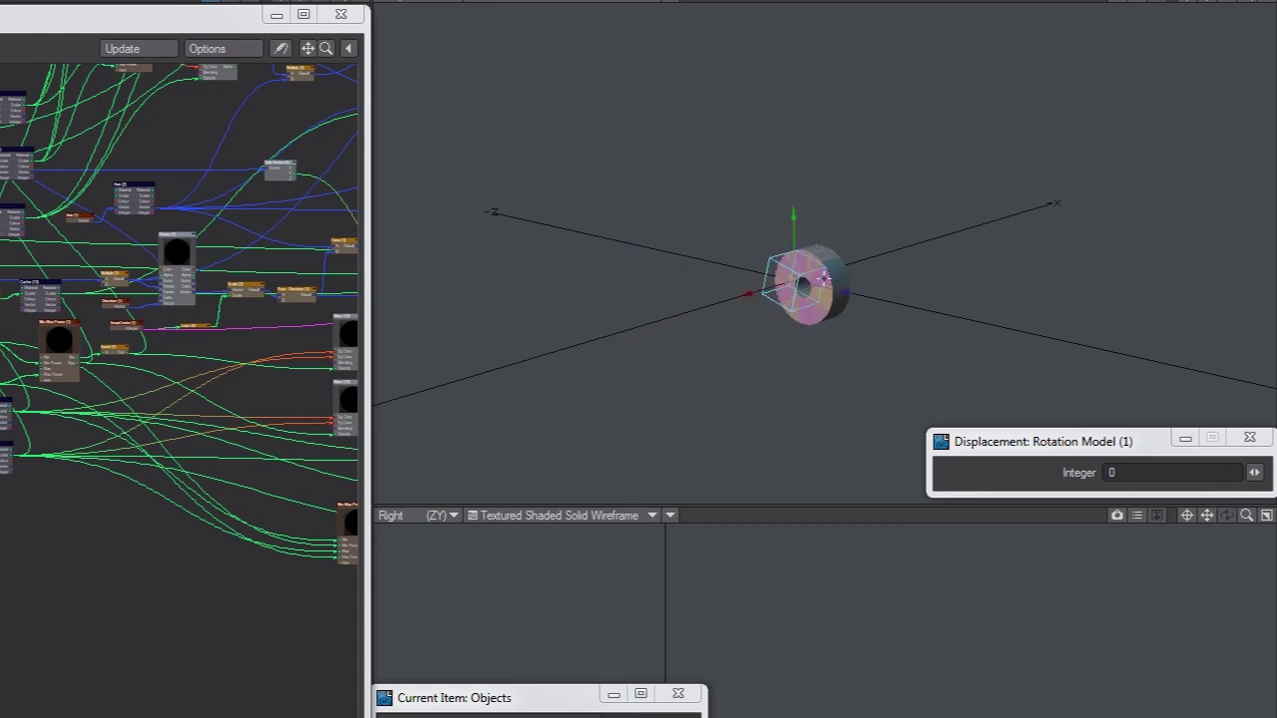
{"action": "key", "text": "y"}
{"action": "key", "text": "t"}
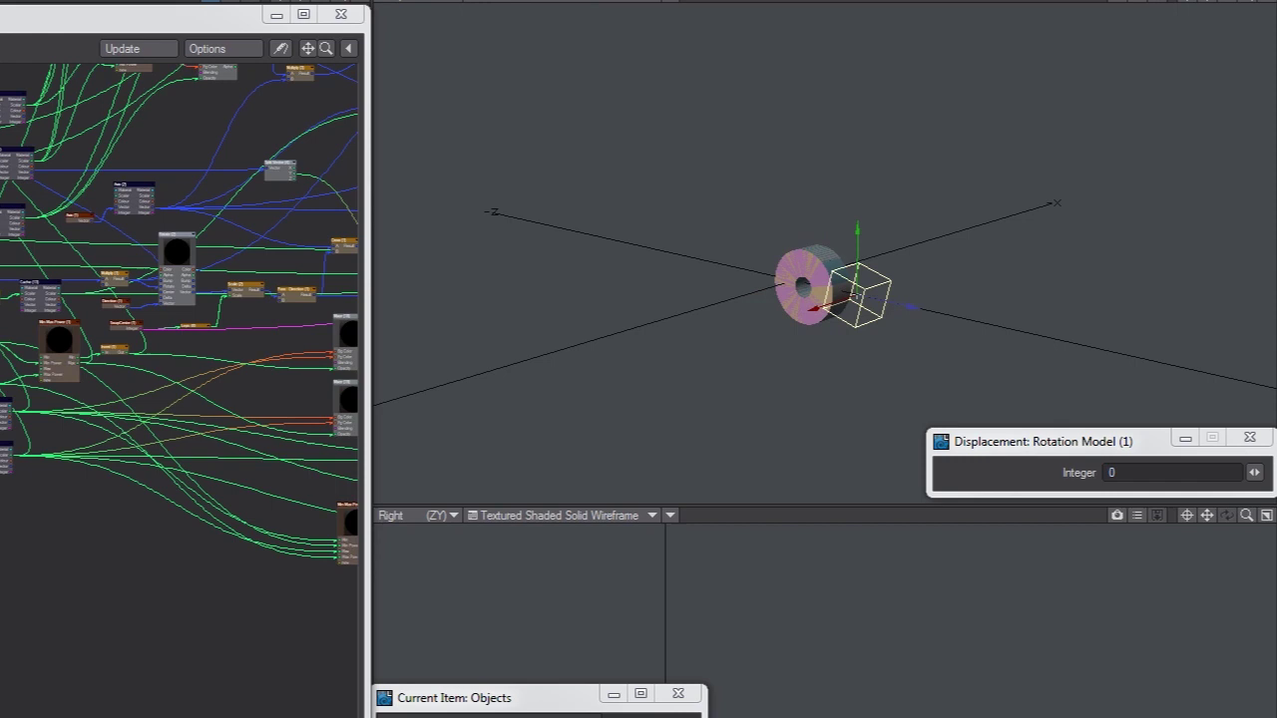
{"action": "key", "text": "y"}
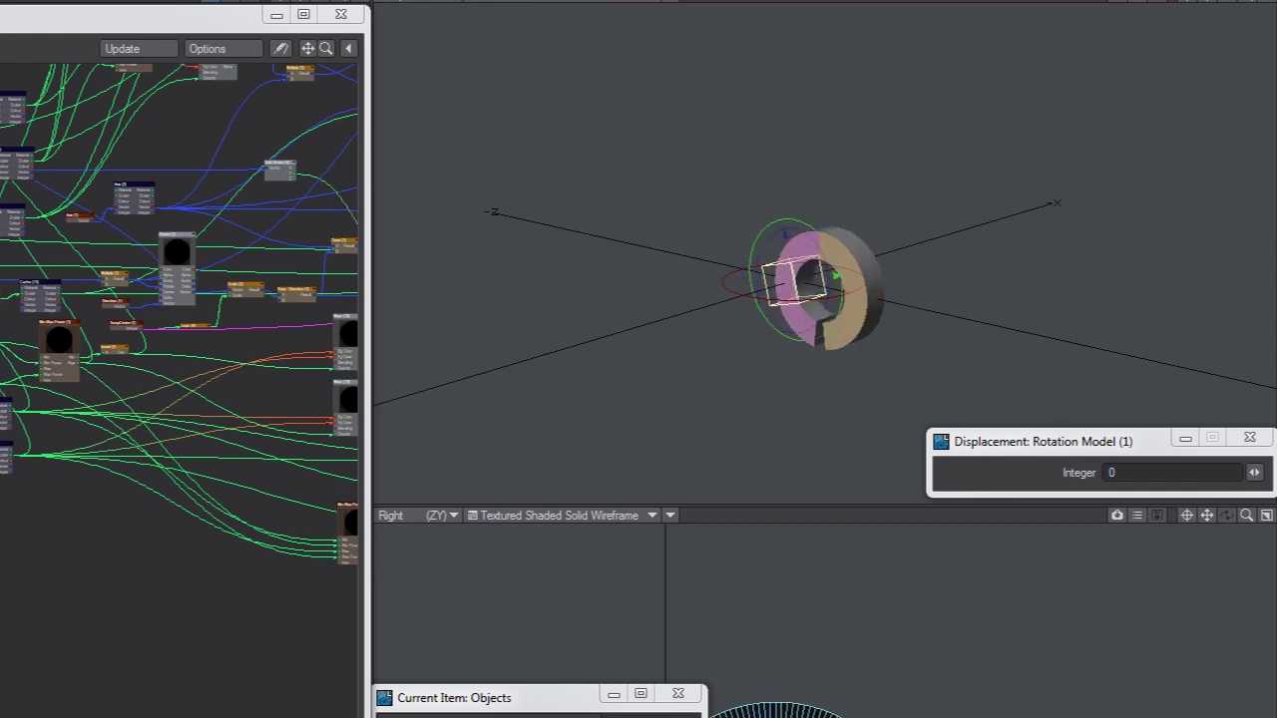
{"action": "mouse_move", "coordinate": [835, 289]}
{"action": "left_mouse_down"}
{"action": "mouse_move", "coordinate": [820, 288]}
{"action": "mouse_move", "coordinate": [835, 288]}
{"action": "left_mouse_up"}
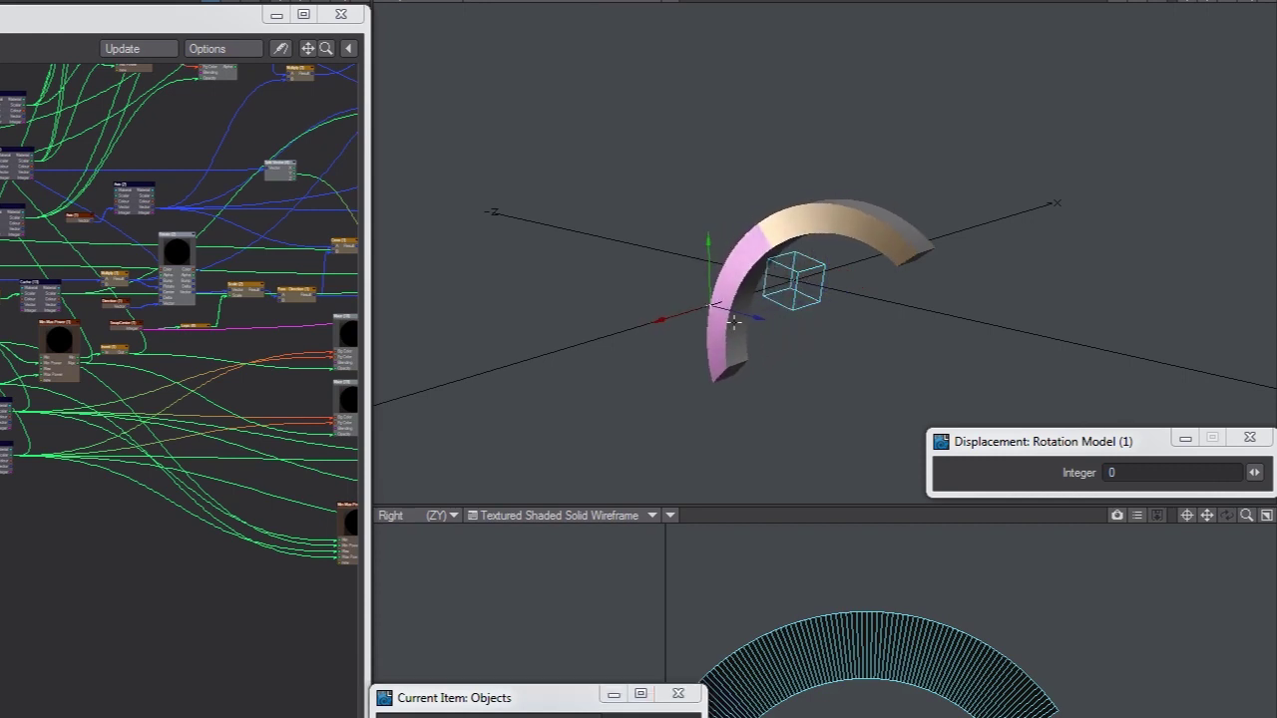
Select the null, and rotate and rescale it to test how it curls the offset bar
{"action": "left_click", "coordinate": [824, 284]}
{"action": "key", "text": "y"}
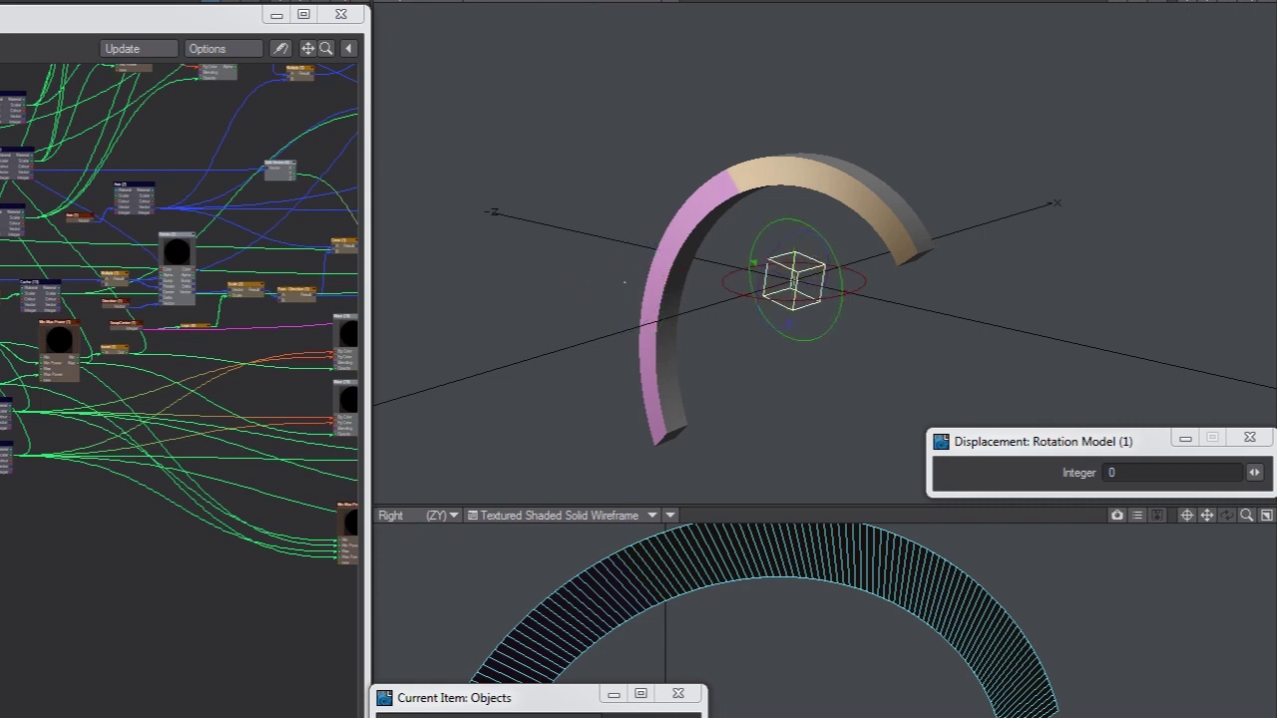
{"action": "left_click_drag", "start_coordinate": [792, 228], "coordinate": [872, 201]}
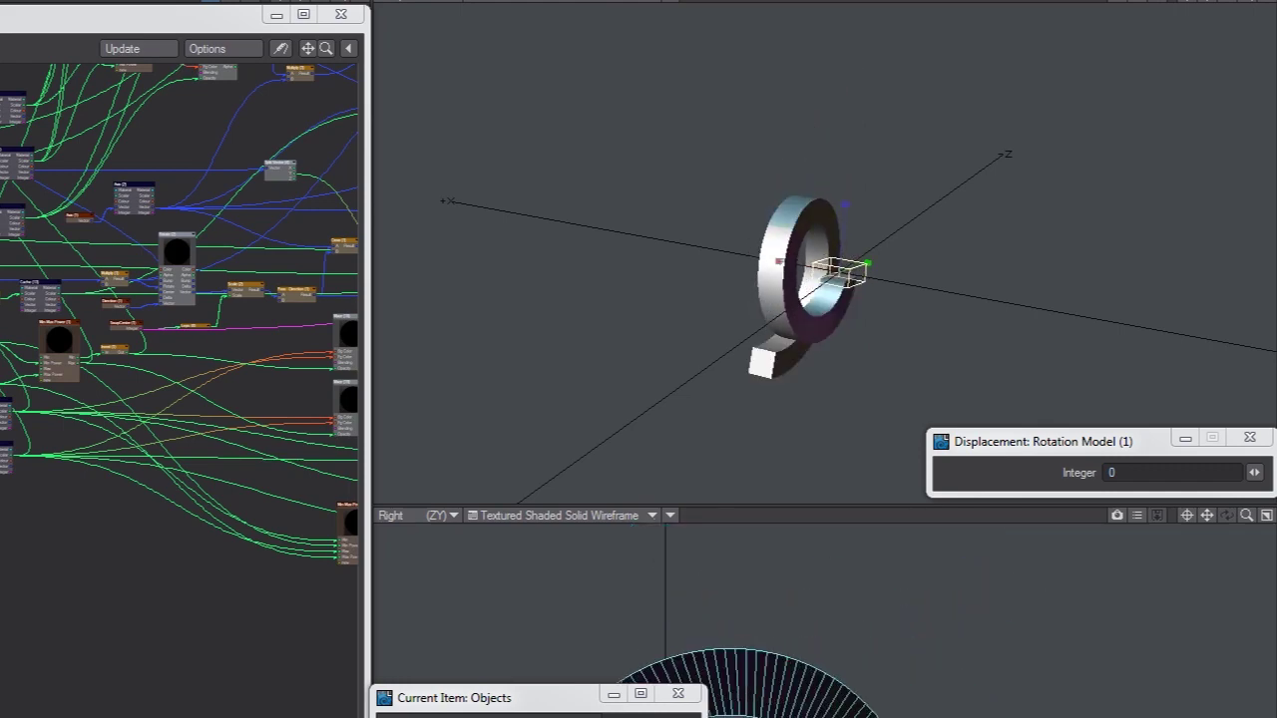
{"action": "left_click_drag", "start_coordinate": [843, 202], "coordinate": [659, 203], "text": "alt"}
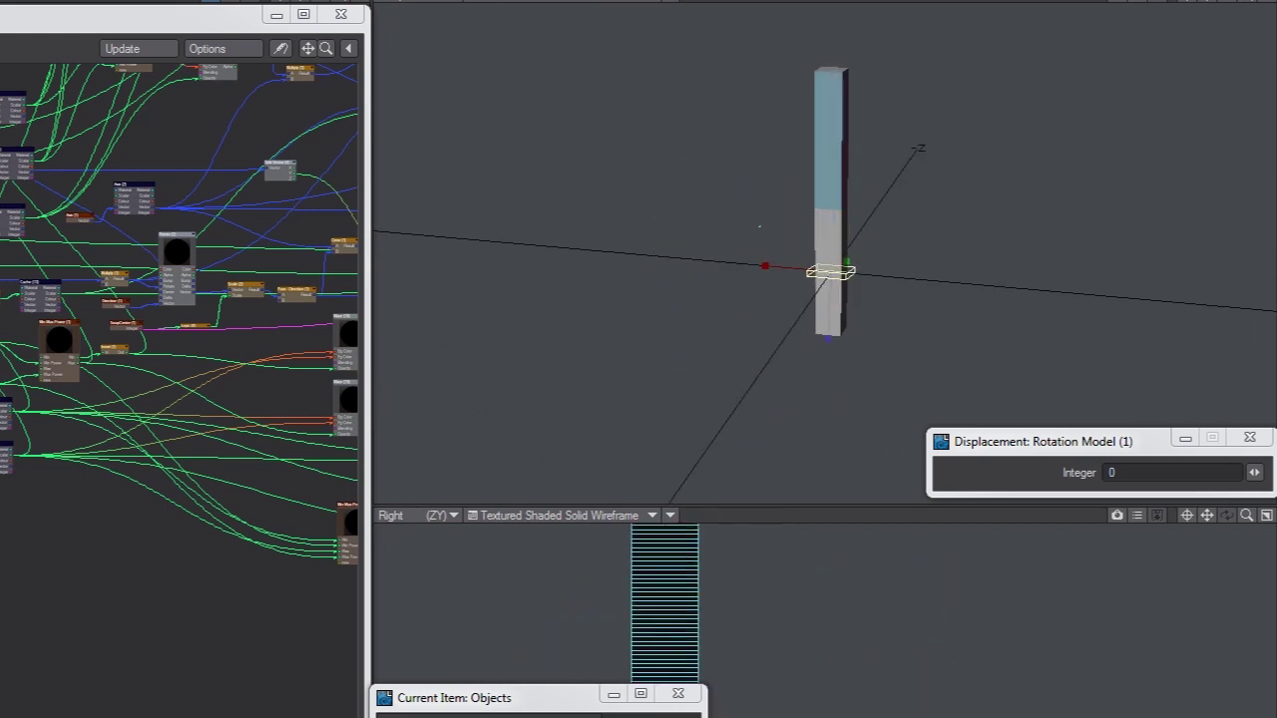
{"action": "left_click_drag", "start_coordinate": [698, 299], "coordinate": [743, 299], "text": "alt"}
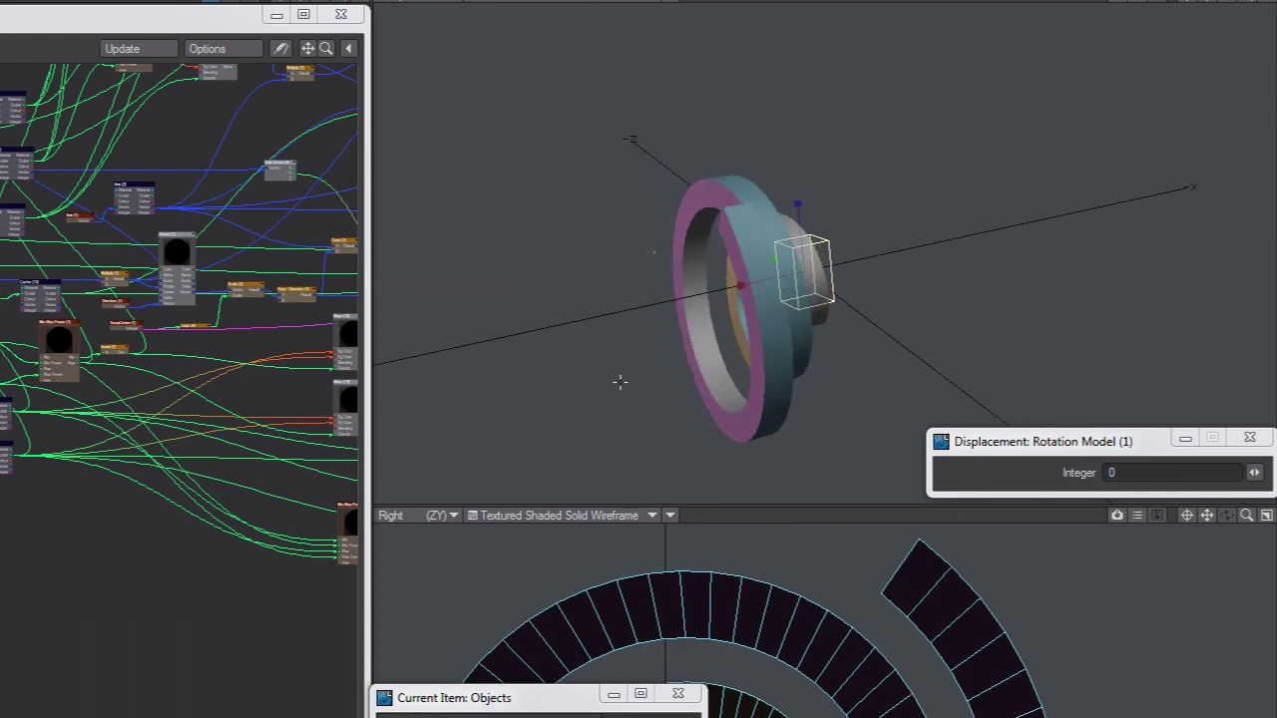
{"action": "left_click_drag", "start_coordinate": [874, 181], "coordinate": [928, 184], "text": "alt"}
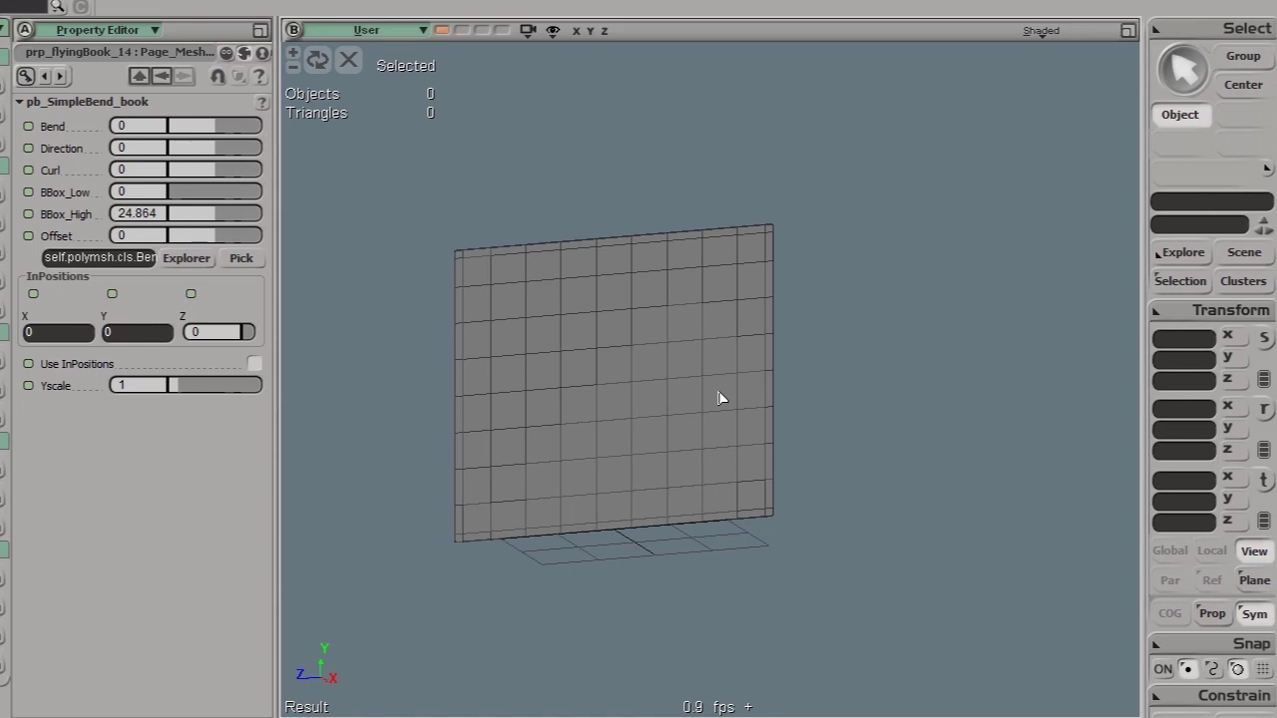
In Softimage, set the page mesh's pb_SimpleBend_book Bend to 181.935, Curl to 14.516 and Offset to 21.613
{"action": "left_click_drag", "start_coordinate": [210, 126], "coordinate": [242, 128]}
{"action": "left_click_drag", "start_coordinate": [714, 317], "coordinate": [396, 262]}
{"action": "mouse_move", "coordinate": [223, 177]}
{"action": "left_mouse_down"}
{"action": "mouse_move", "coordinate": [246, 175]}
{"action": "mouse_move", "coordinate": [202, 187]}
{"action": "mouse_move", "coordinate": [216, 186]}
{"action": "left_mouse_up"}
{"action": "left_click_drag", "start_coordinate": [198, 188], "coordinate": [247, 235]}
{"action": "key", "text": "o"}
{"action": "left_click_drag", "start_coordinate": [758, 279], "coordinate": [550, 305]}
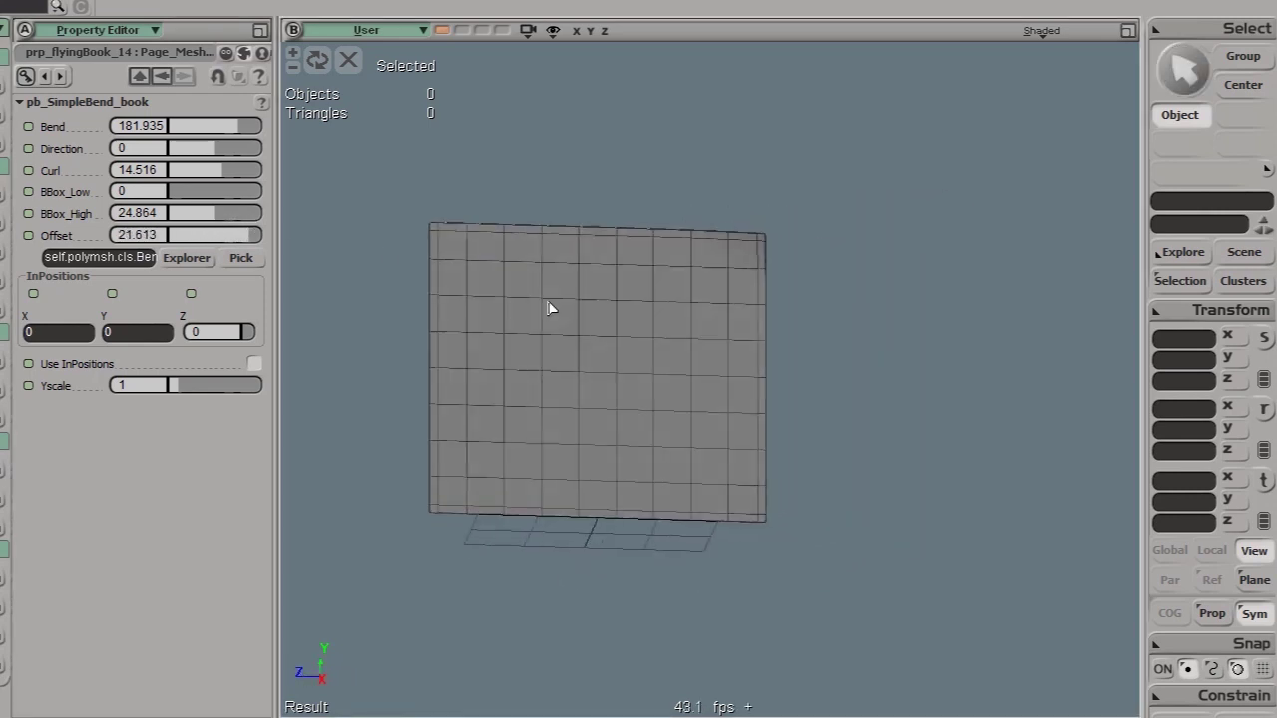
Set the page bend's Offset to -27.419 and Curl to -28.065 to fold over the opposite corner
{"action": "left_click_drag", "start_coordinate": [245, 235], "coordinate": [179, 236]}
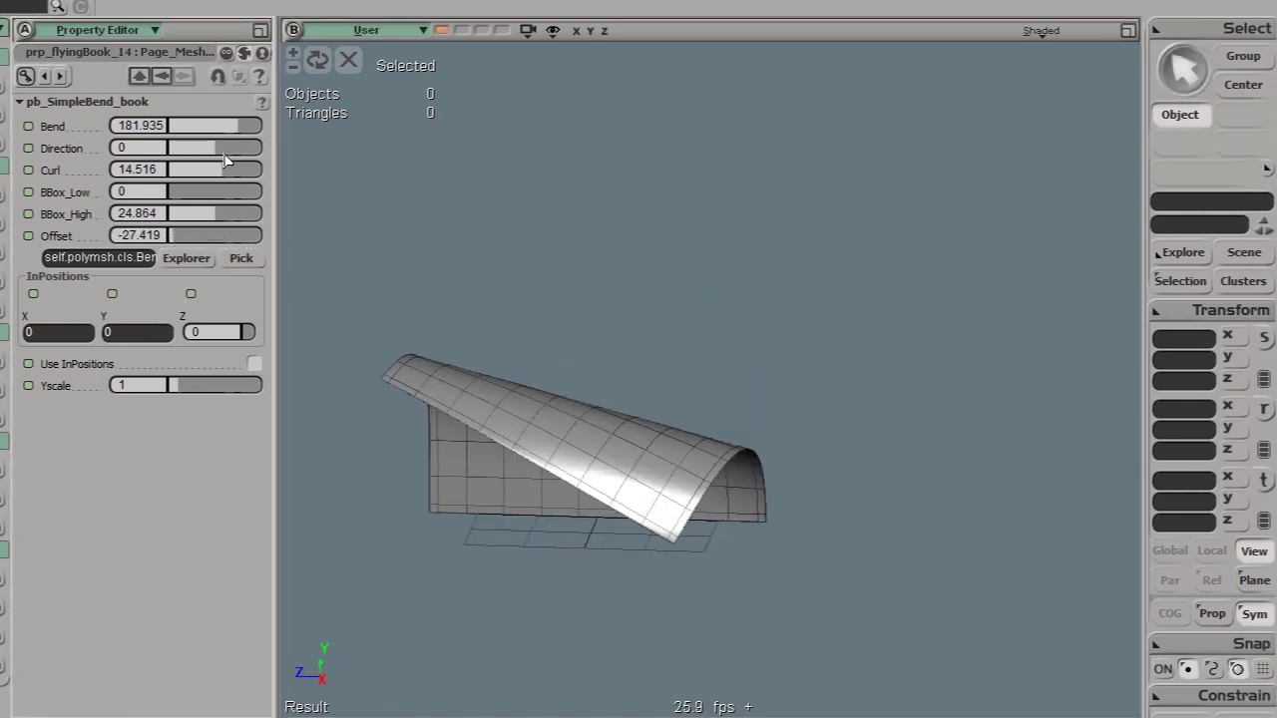
{"action": "left_click_drag", "start_coordinate": [222, 172], "coordinate": [203, 183]}
{"action": "left_click_drag", "start_coordinate": [508, 269], "coordinate": [559, 458]}
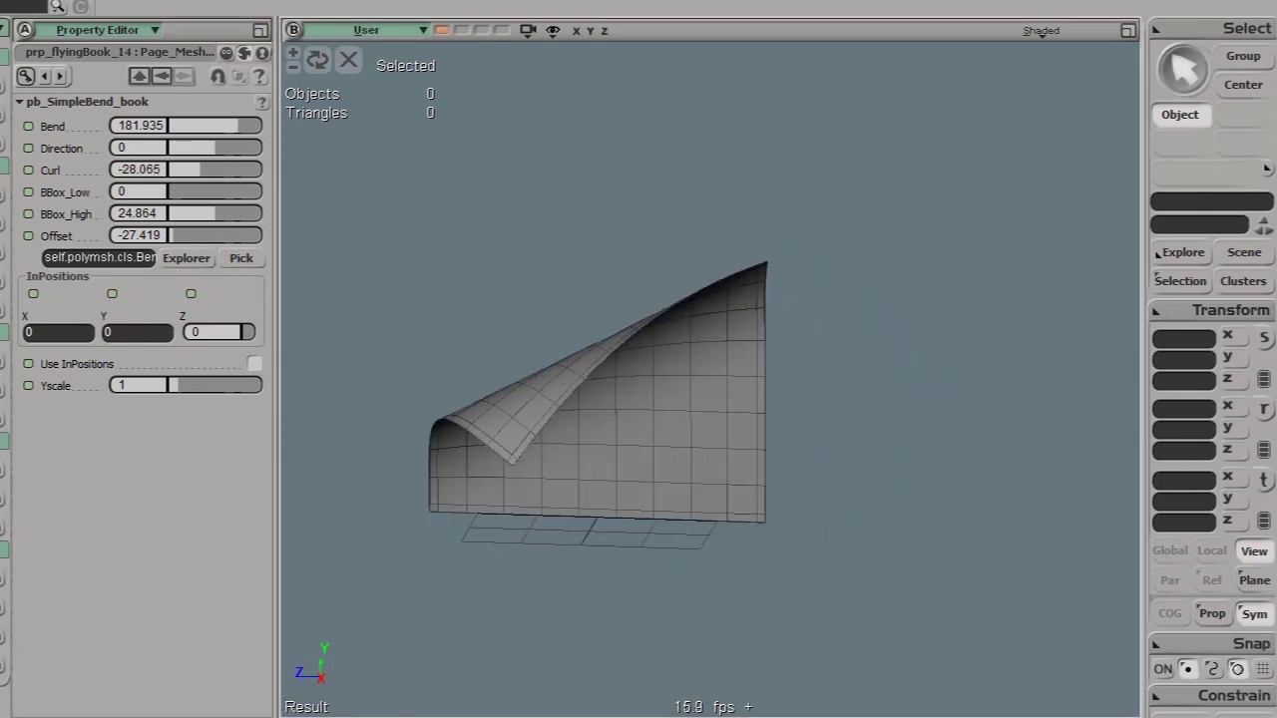